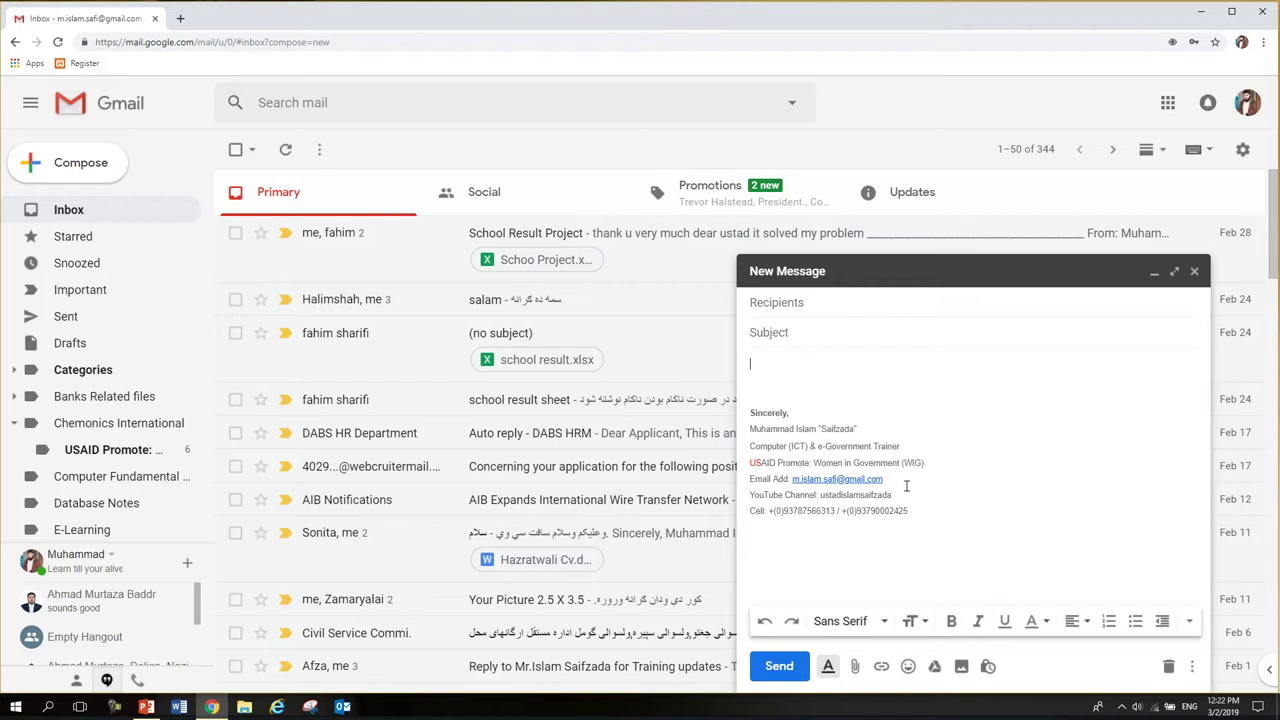
{"action": "mouse_move", "coordinate": [929, 506]}
{"action": "left_mouse_down"}
{"action": "mouse_move", "coordinate": [752, 474]}
{"action": "mouse_move", "coordinate": [748, 412]}
{"action": "left_mouse_up"}
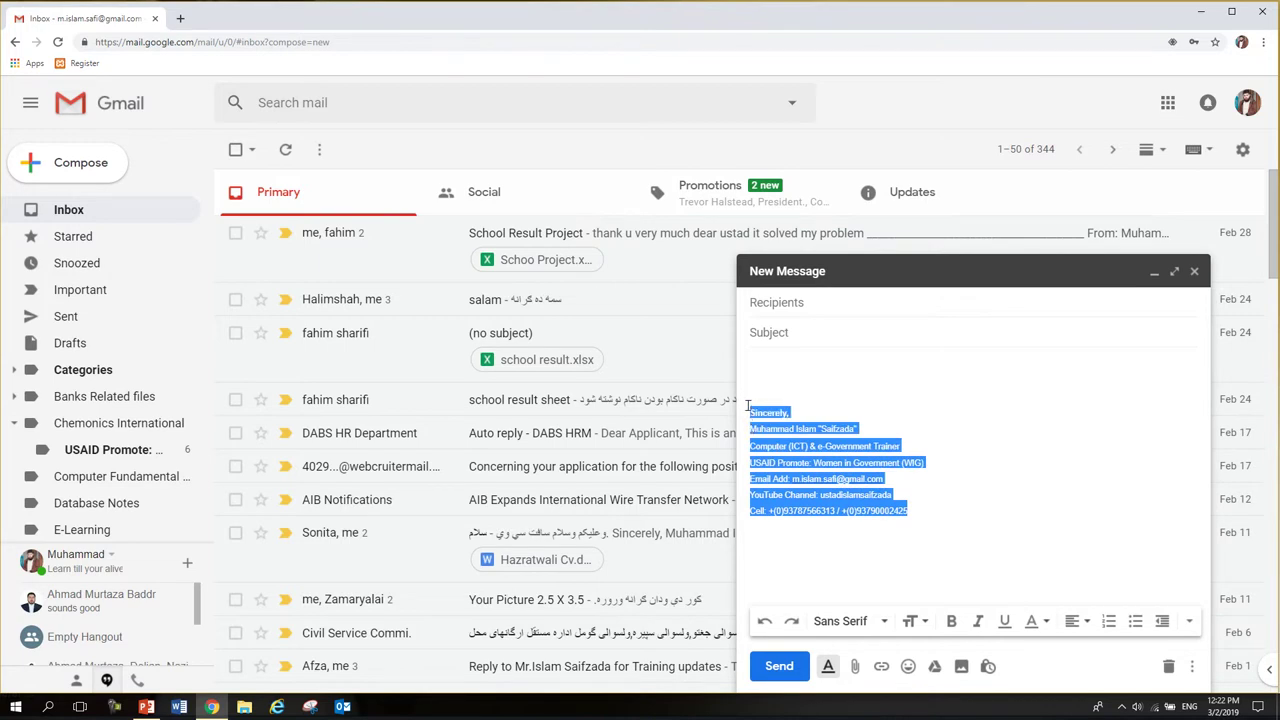
{"action": "left_click", "coordinate": [753, 413]}
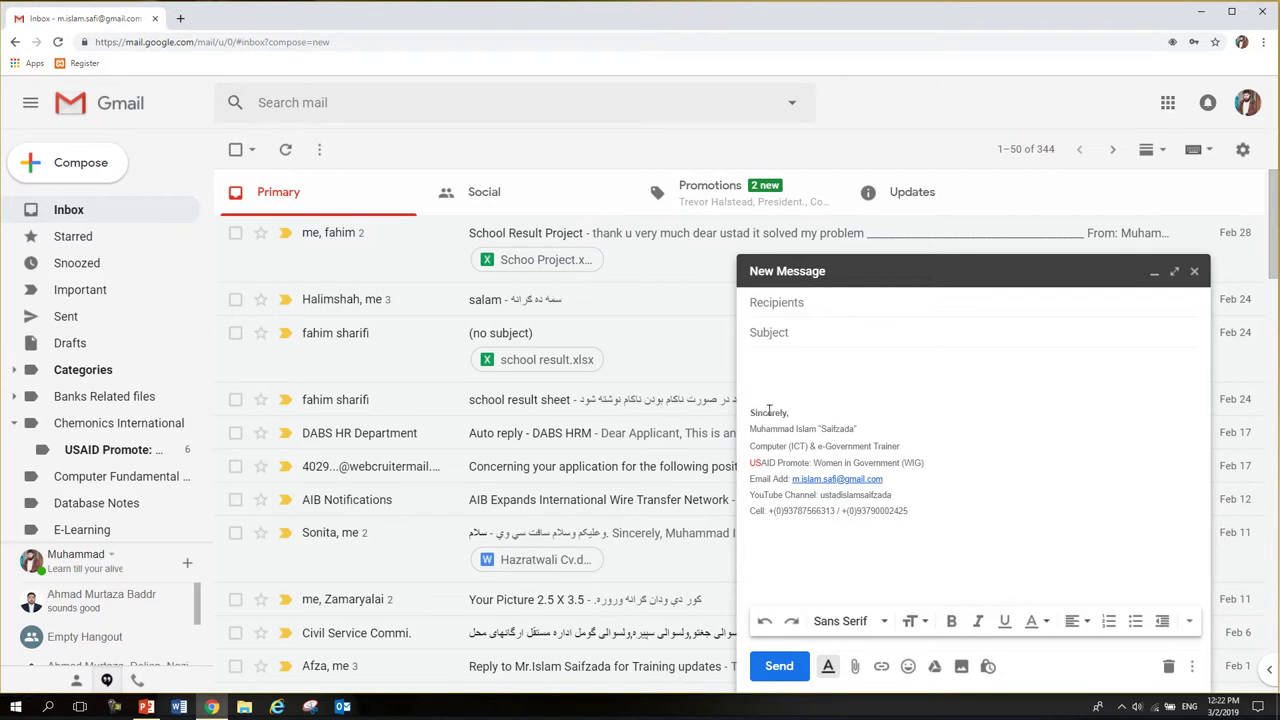
{"action": "triple_click", "coordinate": [768, 410]}
{"action": "left_click", "coordinate": [789, 412]}
{"action": "left_click_drag", "start_coordinate": [789, 412], "coordinate": [763, 410]}
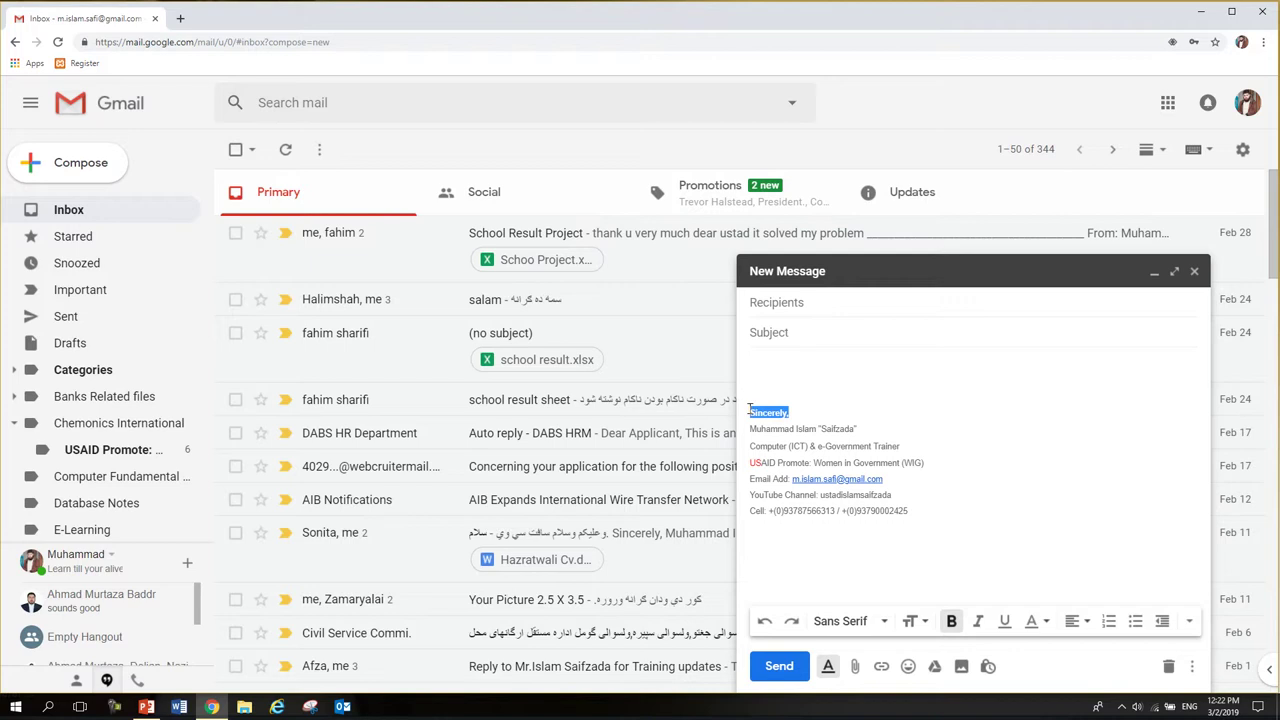
{"action": "left_click", "coordinate": [759, 412]}
{"action": "key", "text": "ctrl+b"}
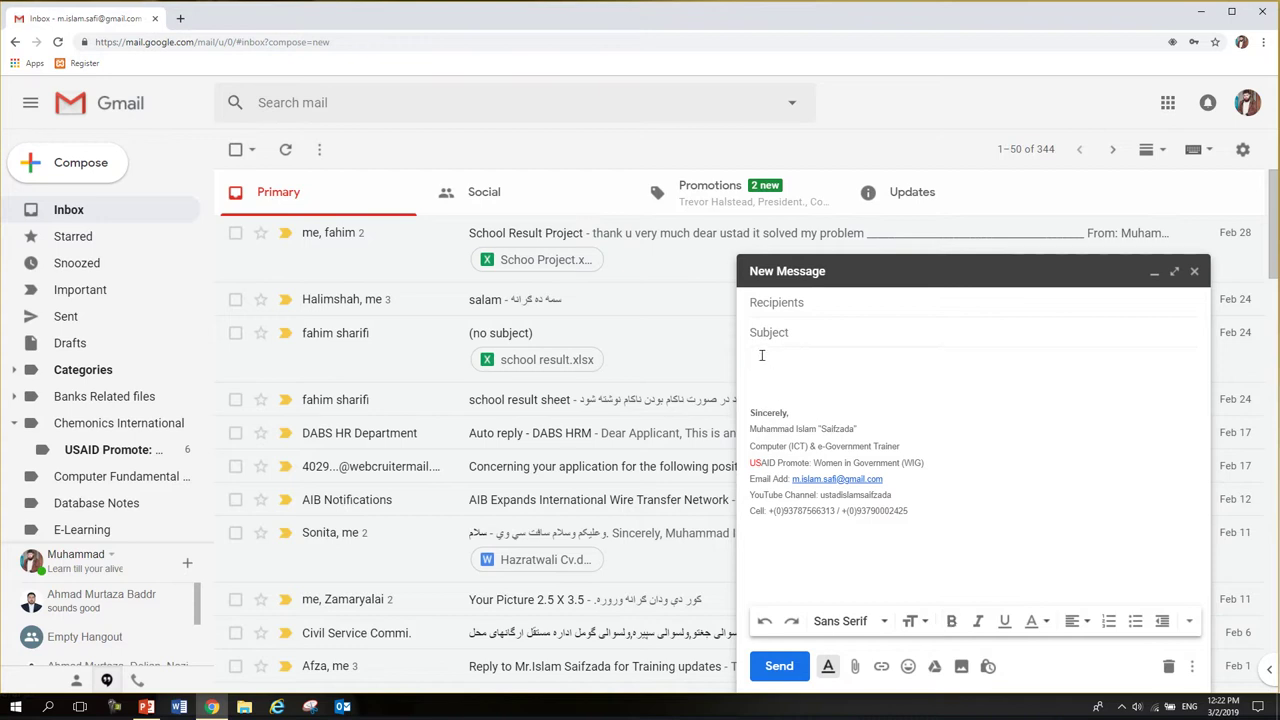
{"action": "left_click_drag", "start_coordinate": [908, 511], "coordinate": [747, 416]}
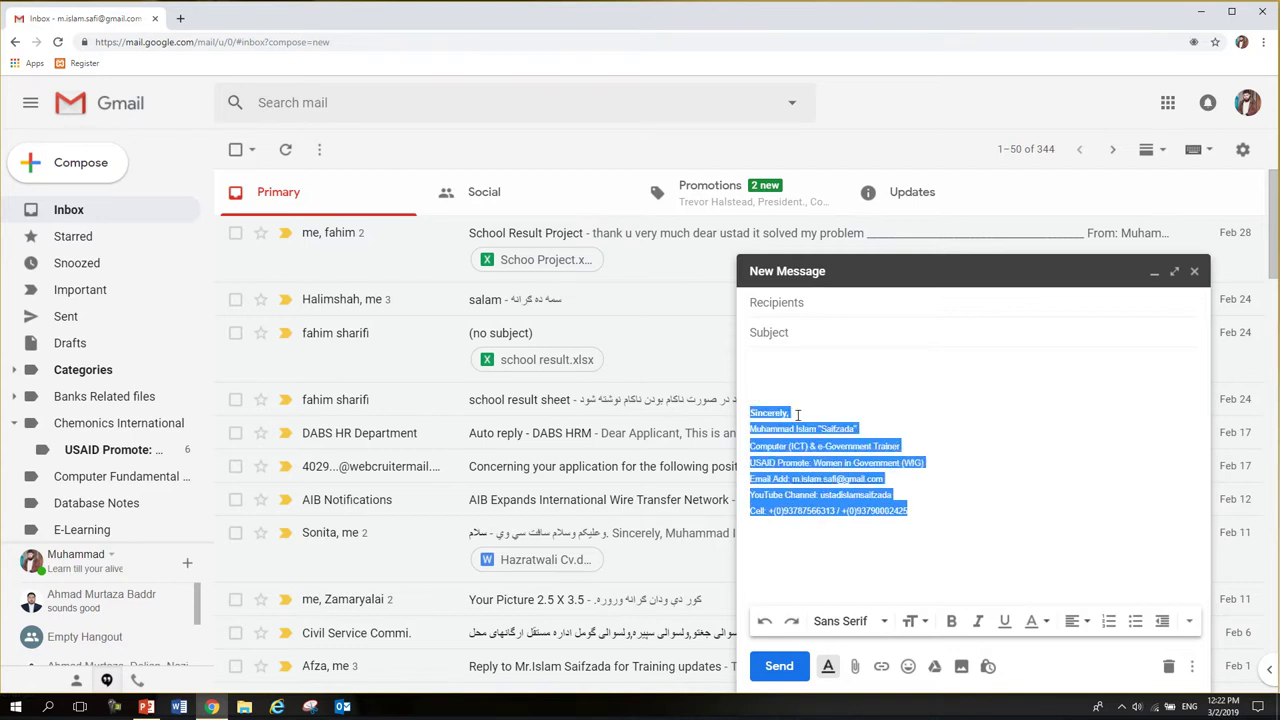
{"action": "left_click", "coordinate": [797, 415]}
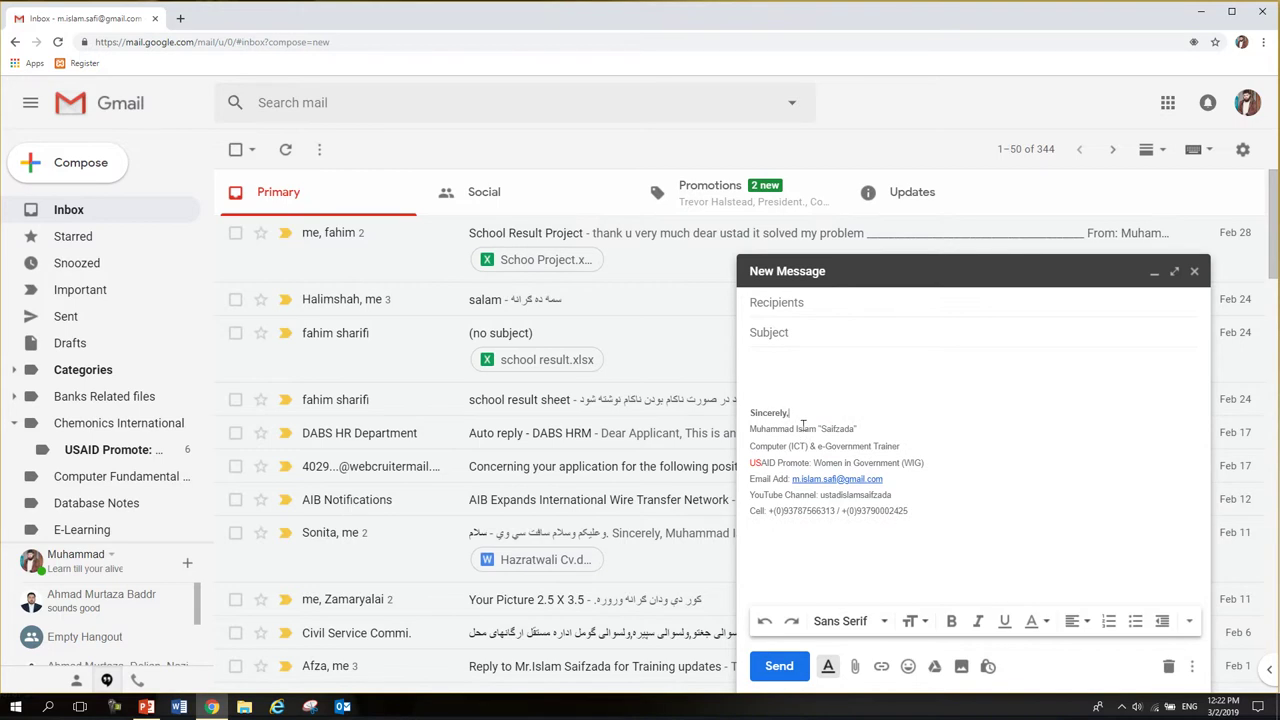
{"action": "triple_click", "coordinate": [802, 426]}
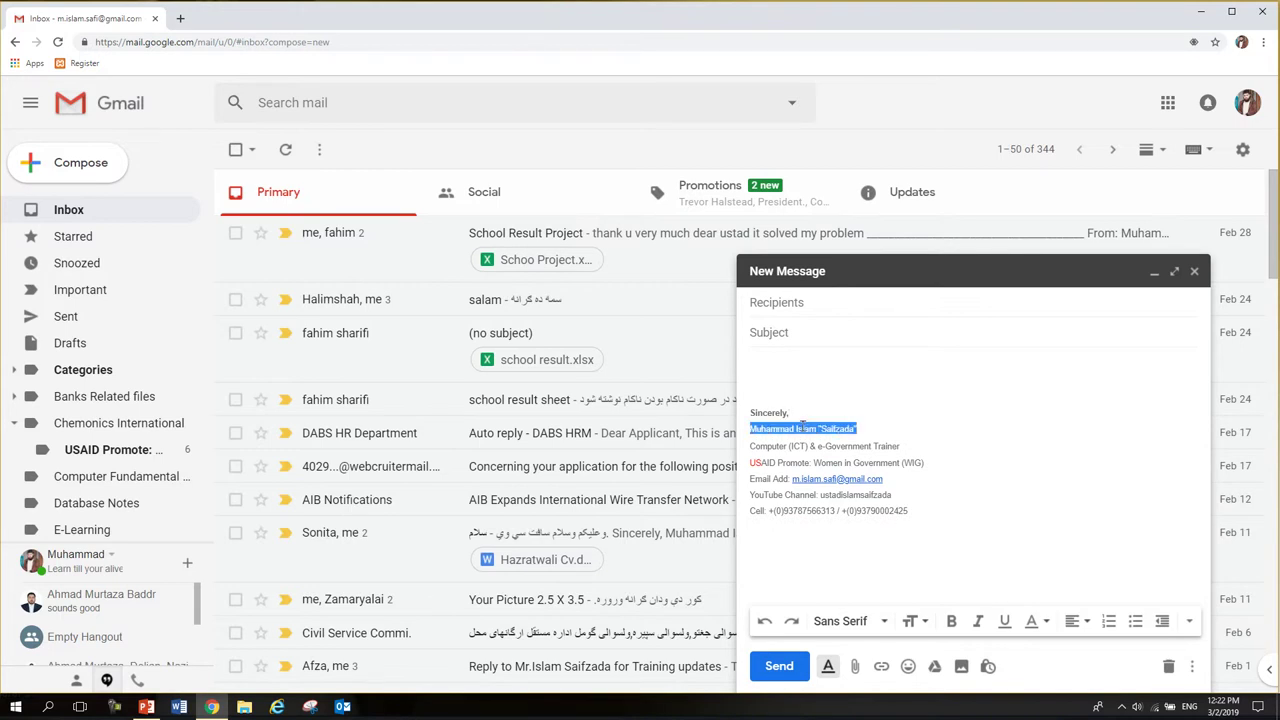
{"action": "left_click", "coordinate": [793, 361]}
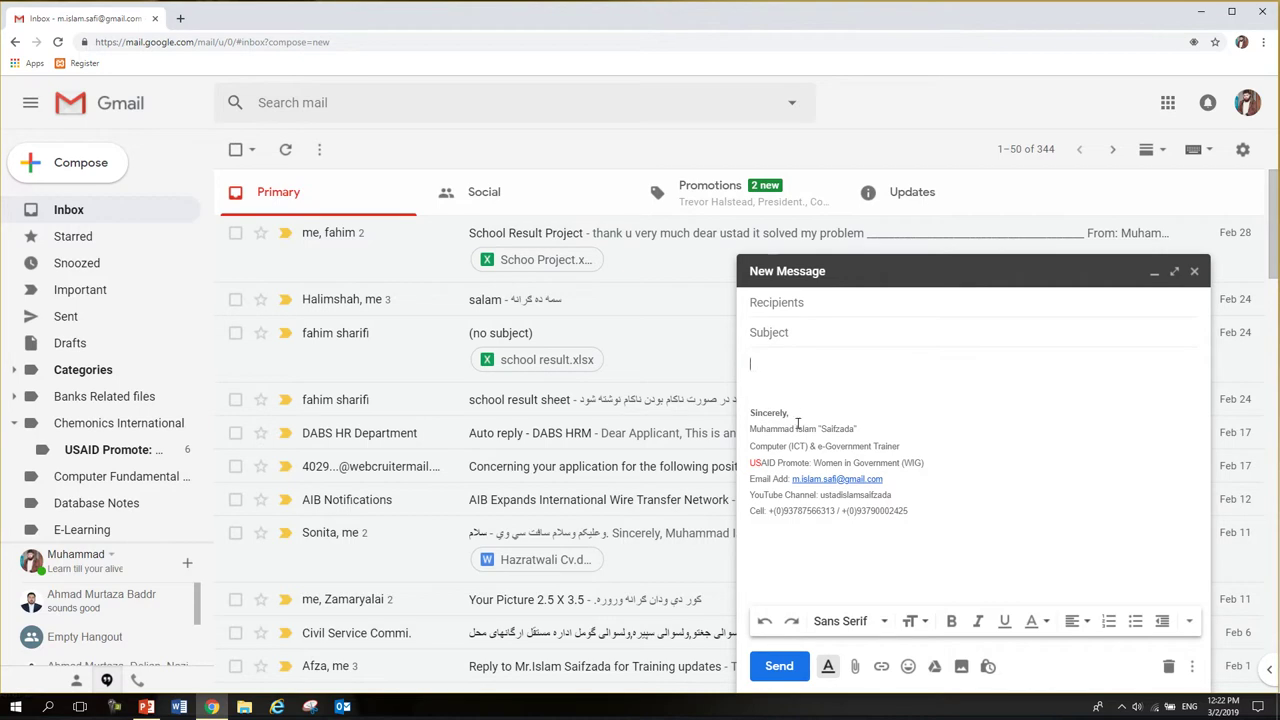
{"action": "left_click_drag", "start_coordinate": [900, 445], "coordinate": [748, 446]}
{"action": "left_click_drag", "start_coordinate": [924, 463], "coordinate": [748, 473]}
{"action": "left_click_drag", "start_coordinate": [888, 484], "coordinate": [749, 481]}
{"action": "left_click_drag", "start_coordinate": [912, 511], "coordinate": [751, 510]}
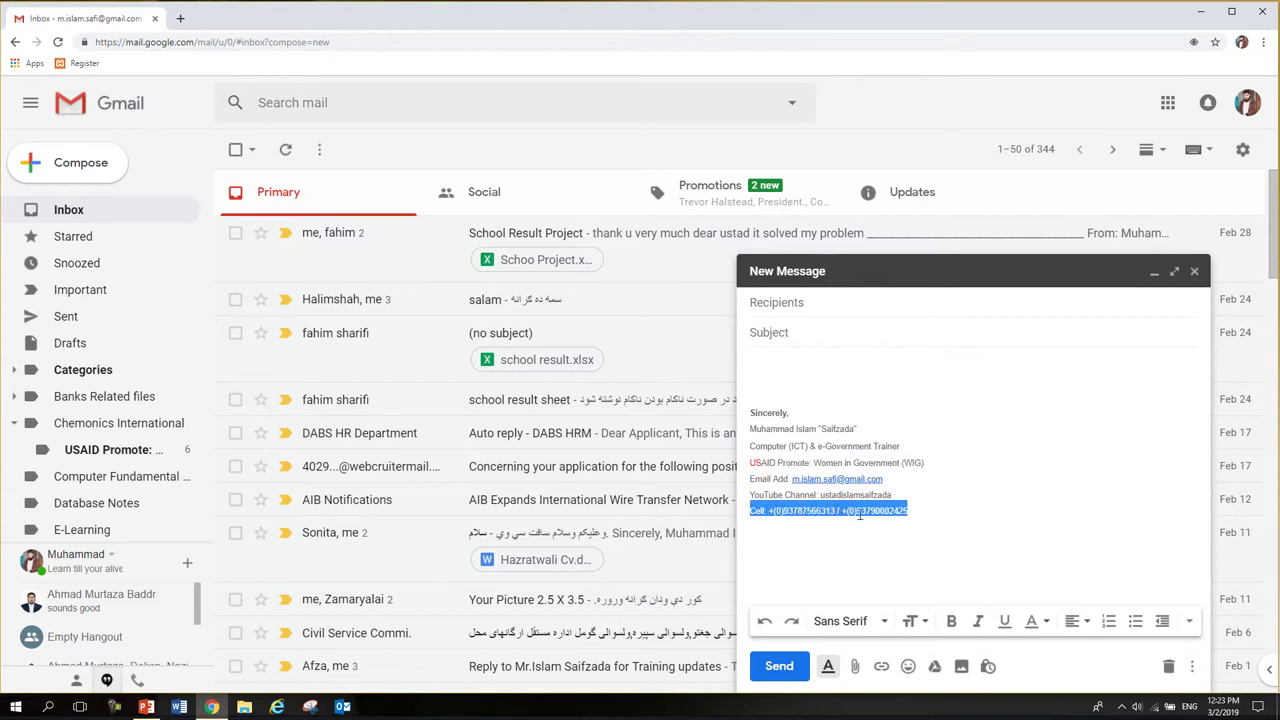
{"action": "mouse_move", "coordinate": [930, 513]}
{"action": "left_mouse_down"}
{"action": "mouse_move", "coordinate": [760, 445]}
{"action": "mouse_move", "coordinate": [733, 421]}
{"action": "left_mouse_up"}
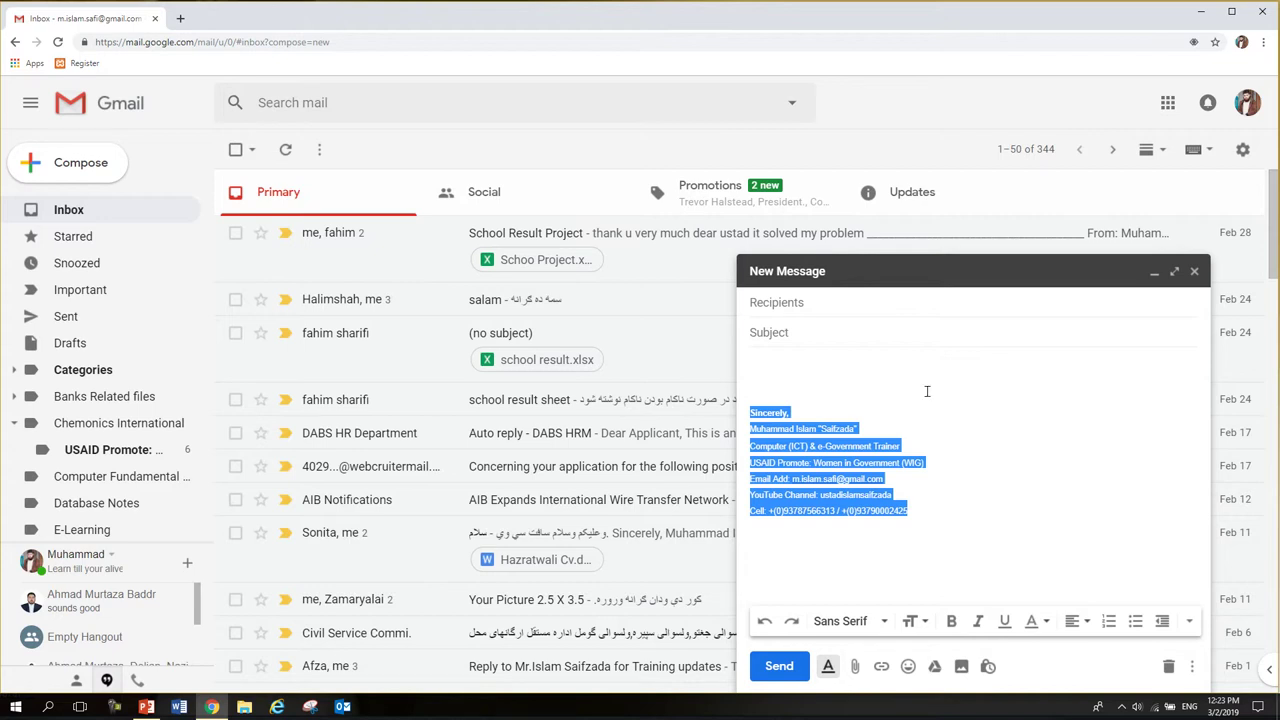
{"action": "left_click", "coordinate": [891, 389]}
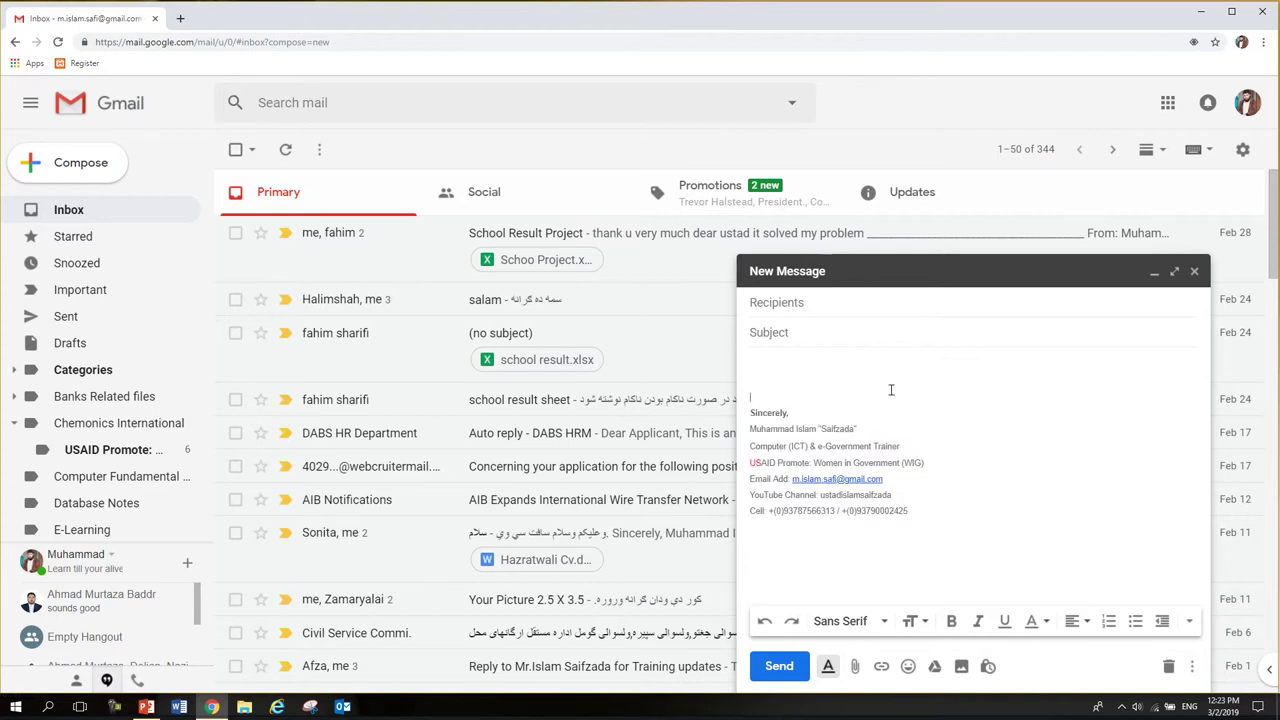
{"action": "mouse_move", "coordinate": [920, 514]}
{"action": "left_mouse_down"}
{"action": "mouse_move", "coordinate": [804, 479]}
{"action": "mouse_move", "coordinate": [744, 423]}
{"action": "left_mouse_up"}
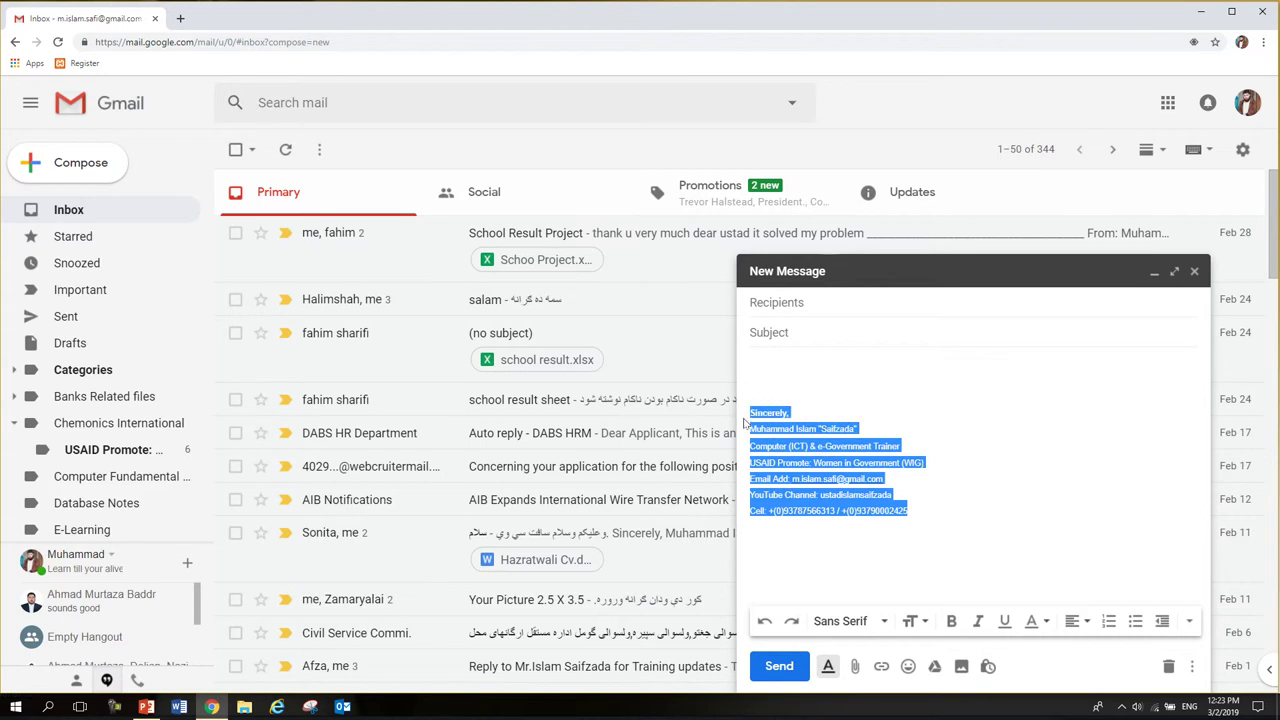
{"action": "left_click", "coordinate": [765, 368]}
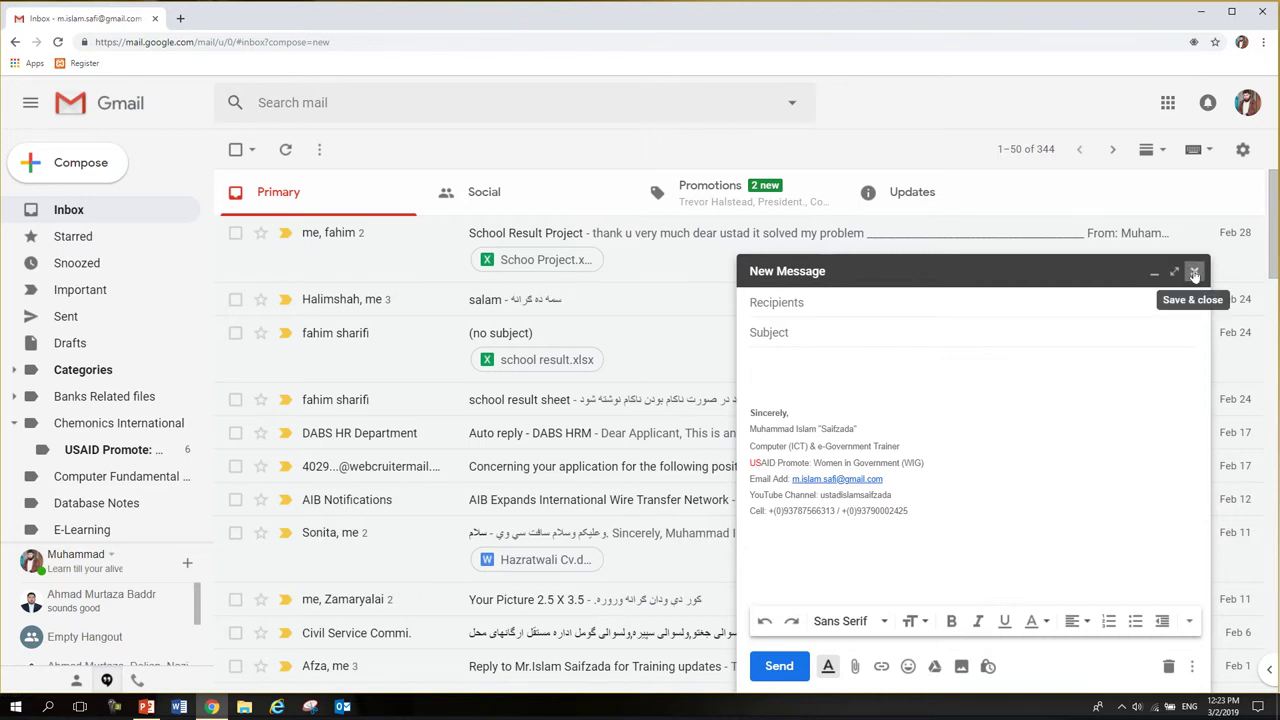
- Save and close the draft, then sign out of the current Gmail account
{"action": "left_click", "coordinate": [1194, 273]}
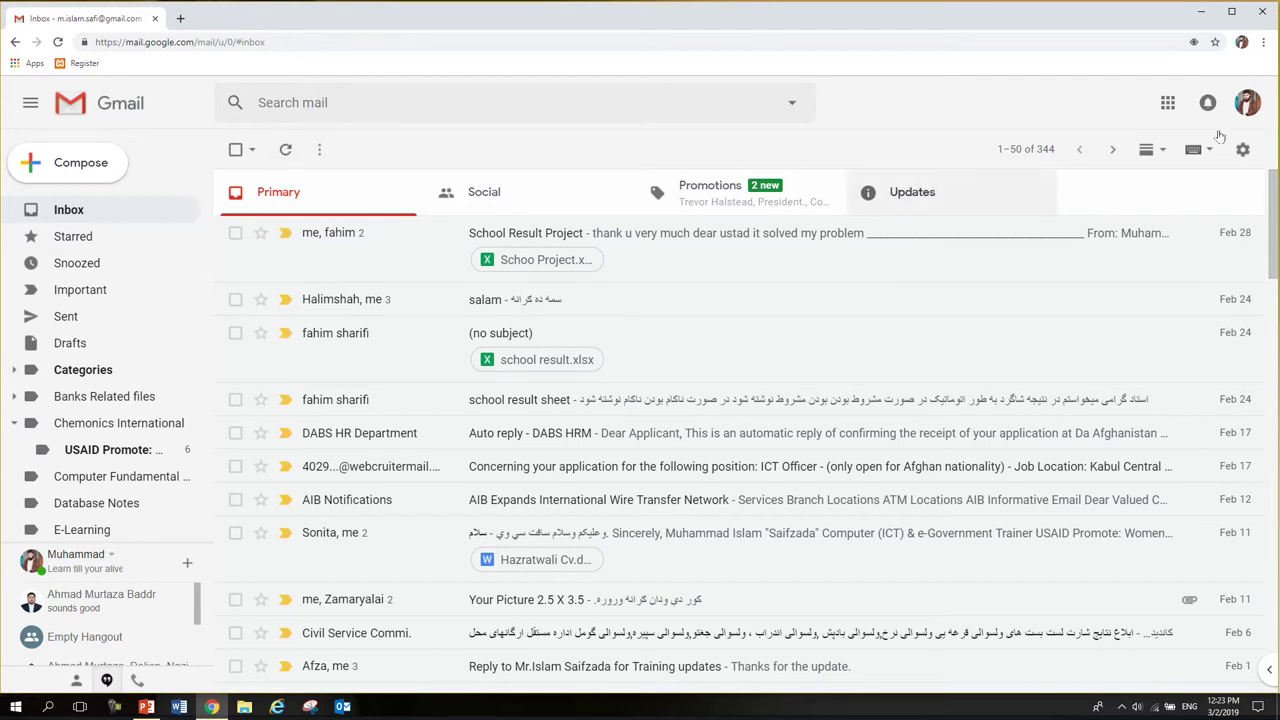
{"action": "left_click", "coordinate": [1245, 105]}
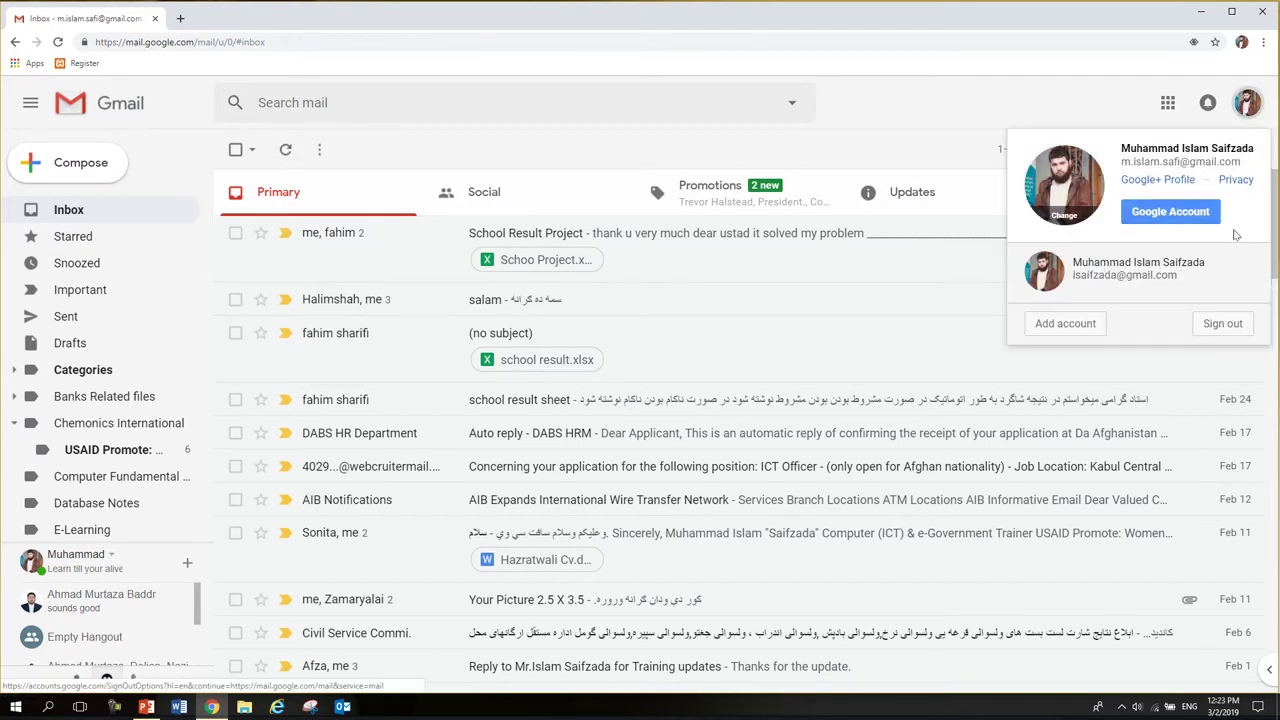
{"action": "left_click", "coordinate": [1214, 330]}
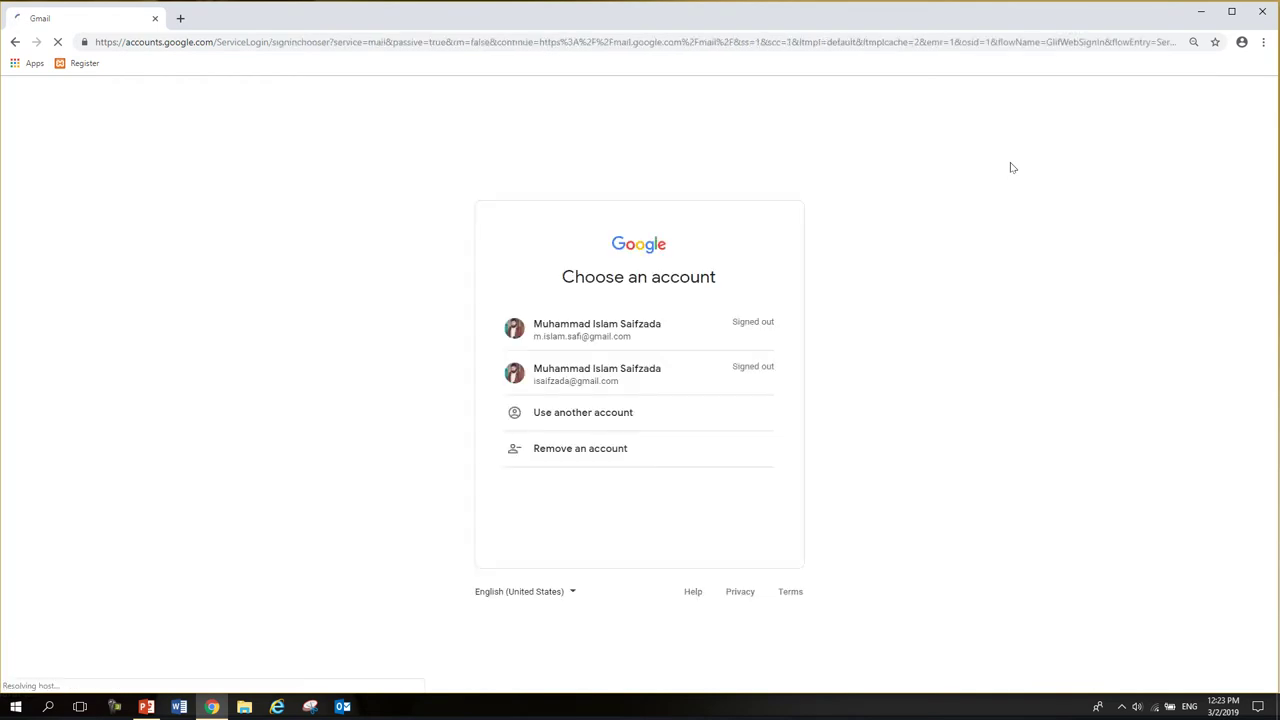
- Sign in to the second account by entering its password
{"action": "left_click", "coordinate": [601, 370]}
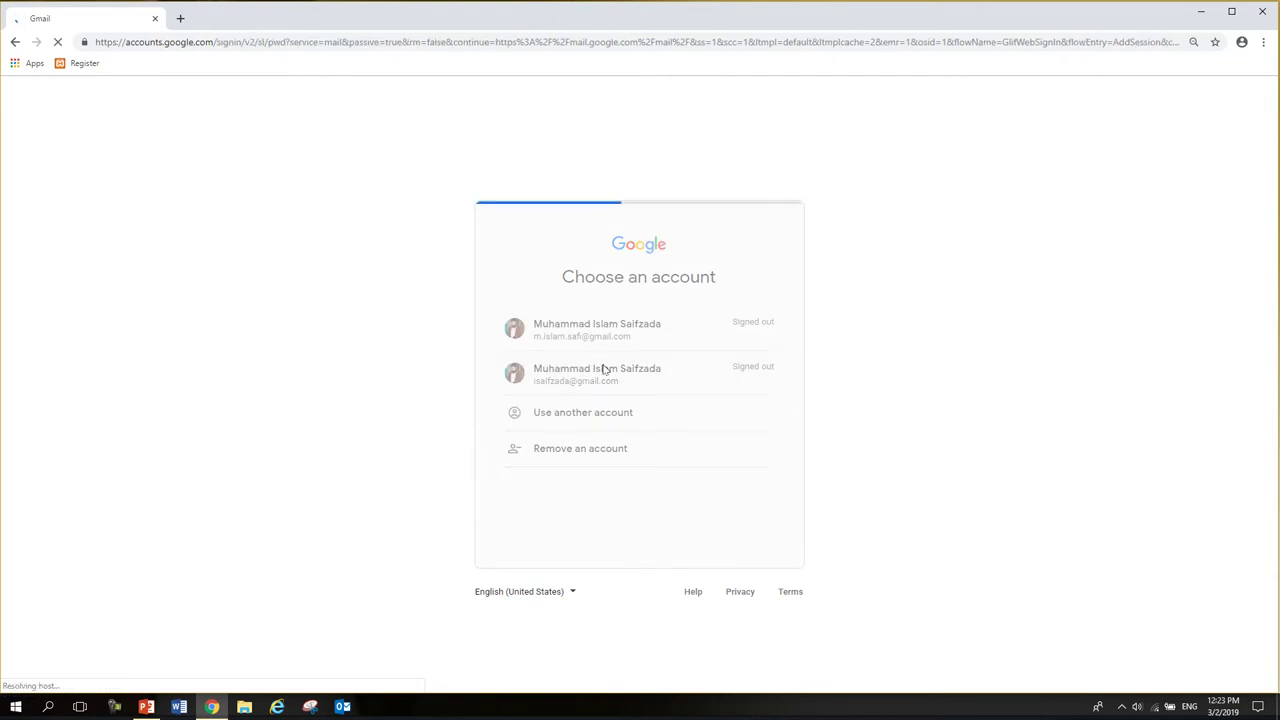
{"action": "type", "text": "******"}
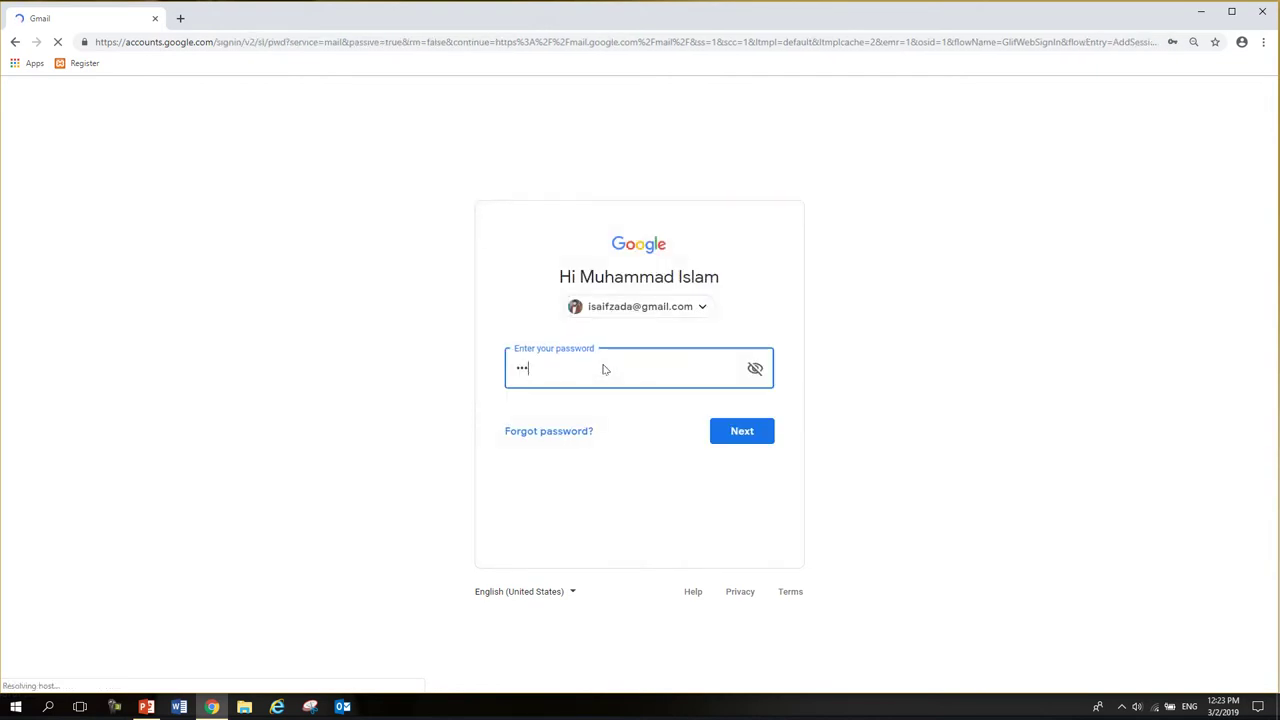
{"action": "type", "text": "*******"}
{"action": "key", "text": "Return"}
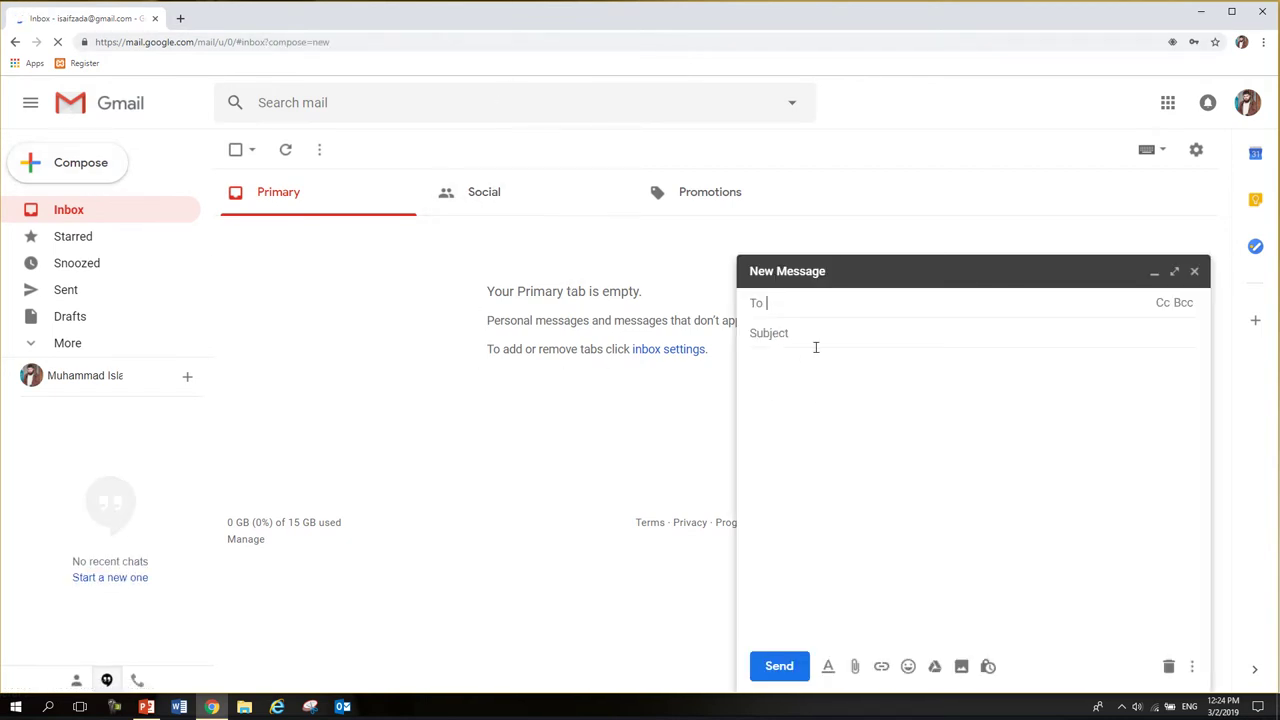
- Close the empty message and scroll the Settings General tab to the blank Signature box
{"action": "left_click", "coordinate": [818, 392]}
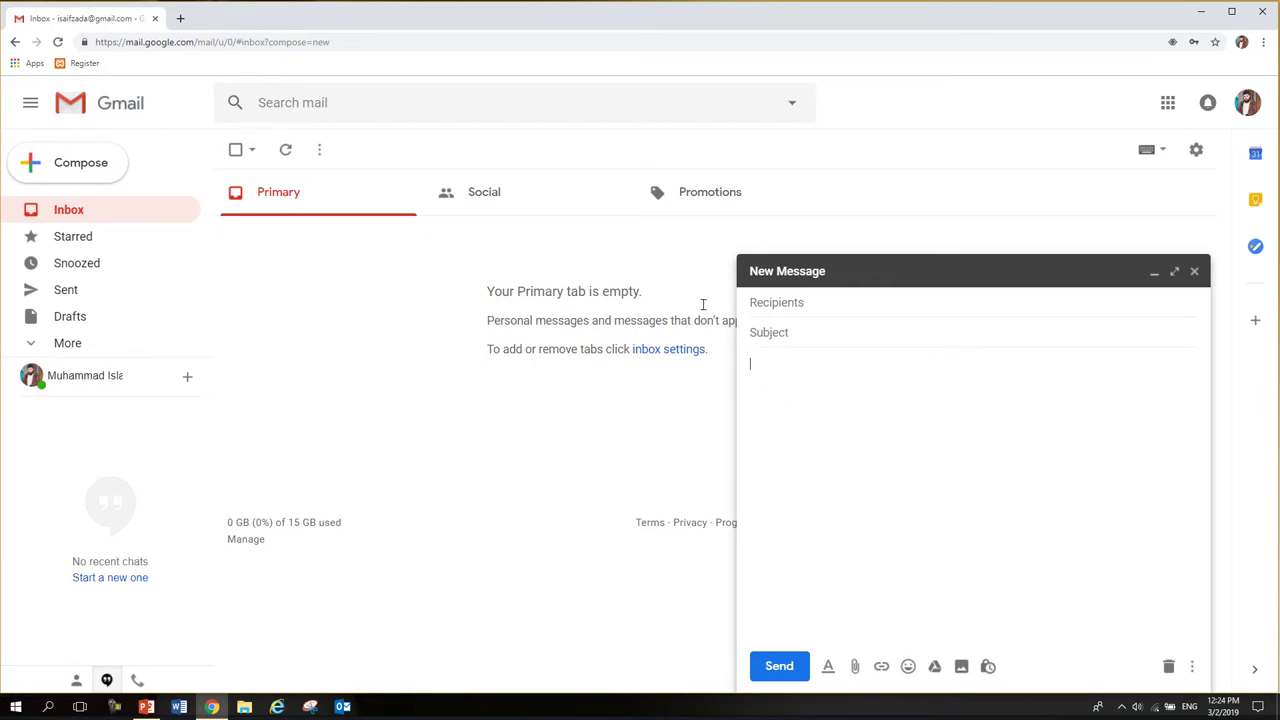
{"action": "left_click", "coordinate": [1196, 272]}
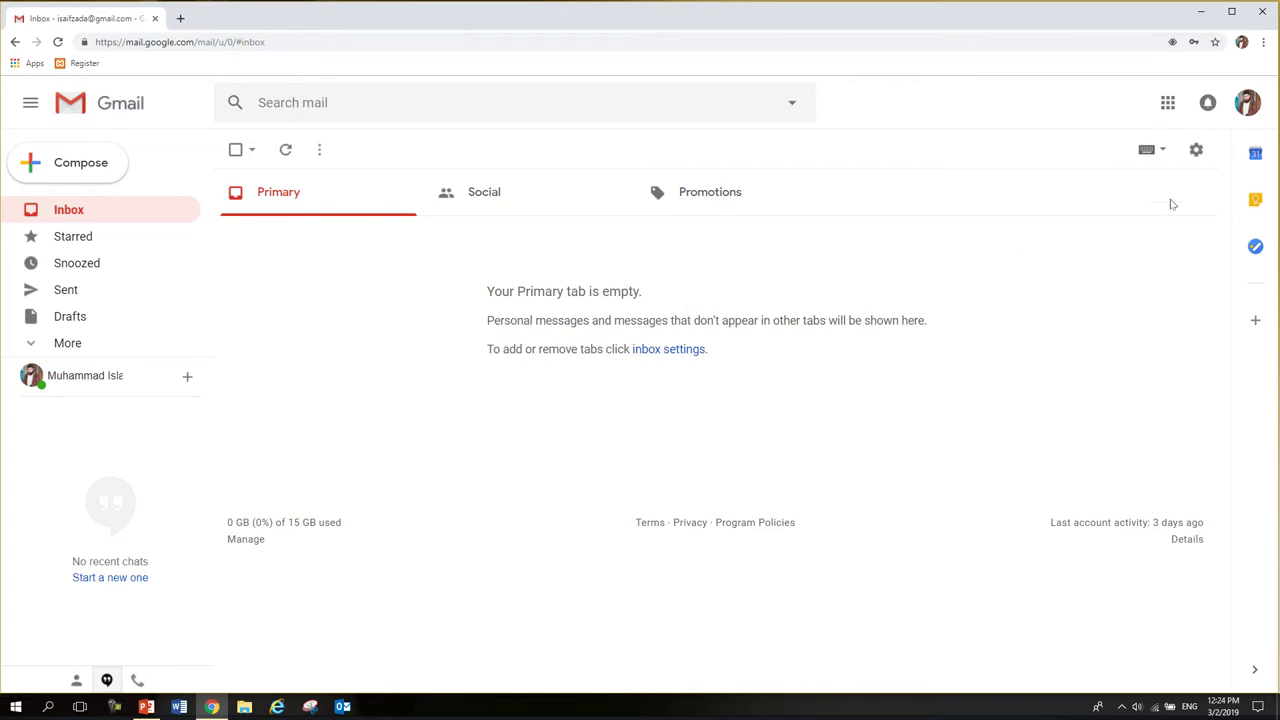
{"action": "left_click", "coordinate": [1196, 151]}
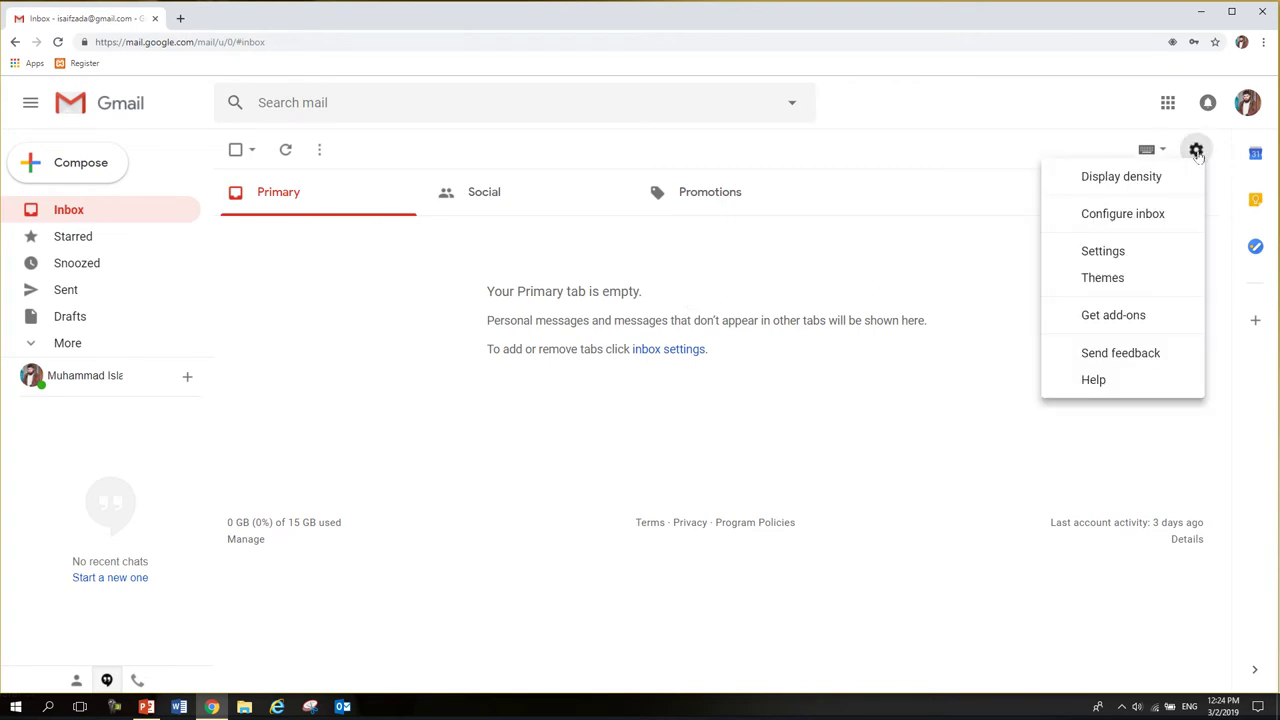
{"action": "left_click", "coordinate": [1142, 251]}
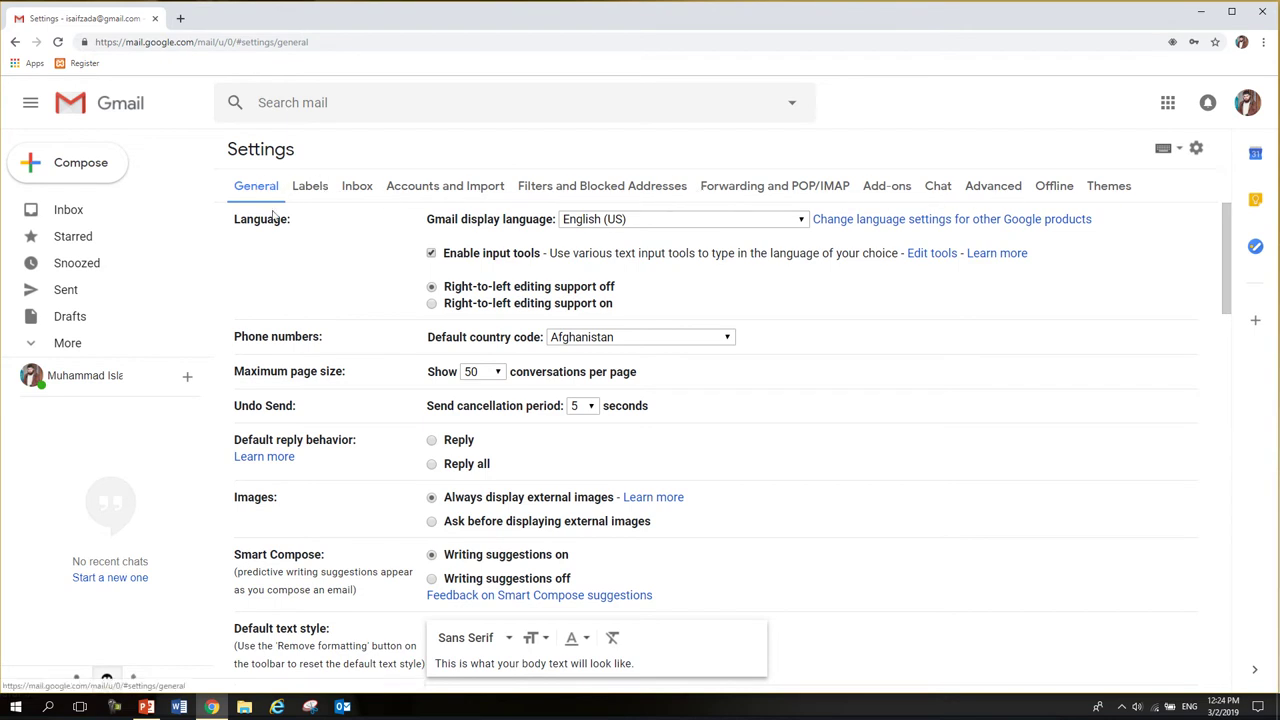
{"action": "scroll", "coordinate": [370, 275], "scroll_direction": "down", "scroll_amount": 10}
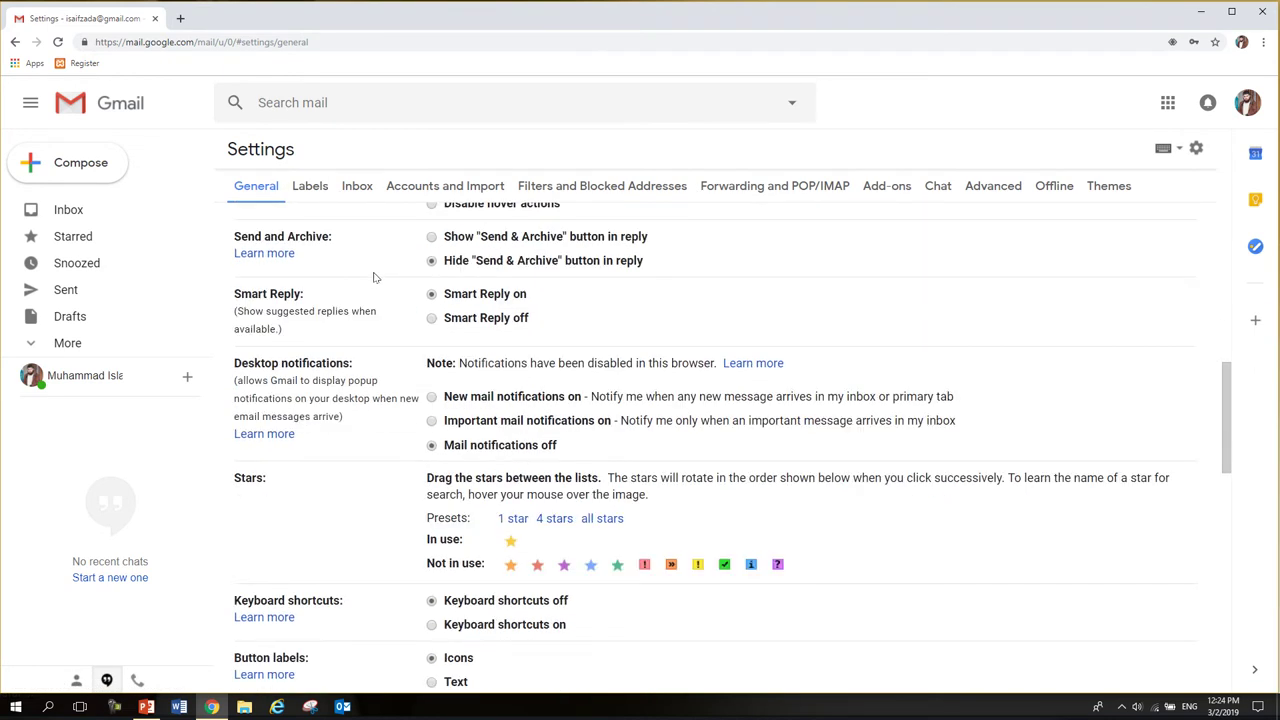
{"action": "scroll", "coordinate": [373, 277], "scroll_direction": "down", "scroll_amount": 3}
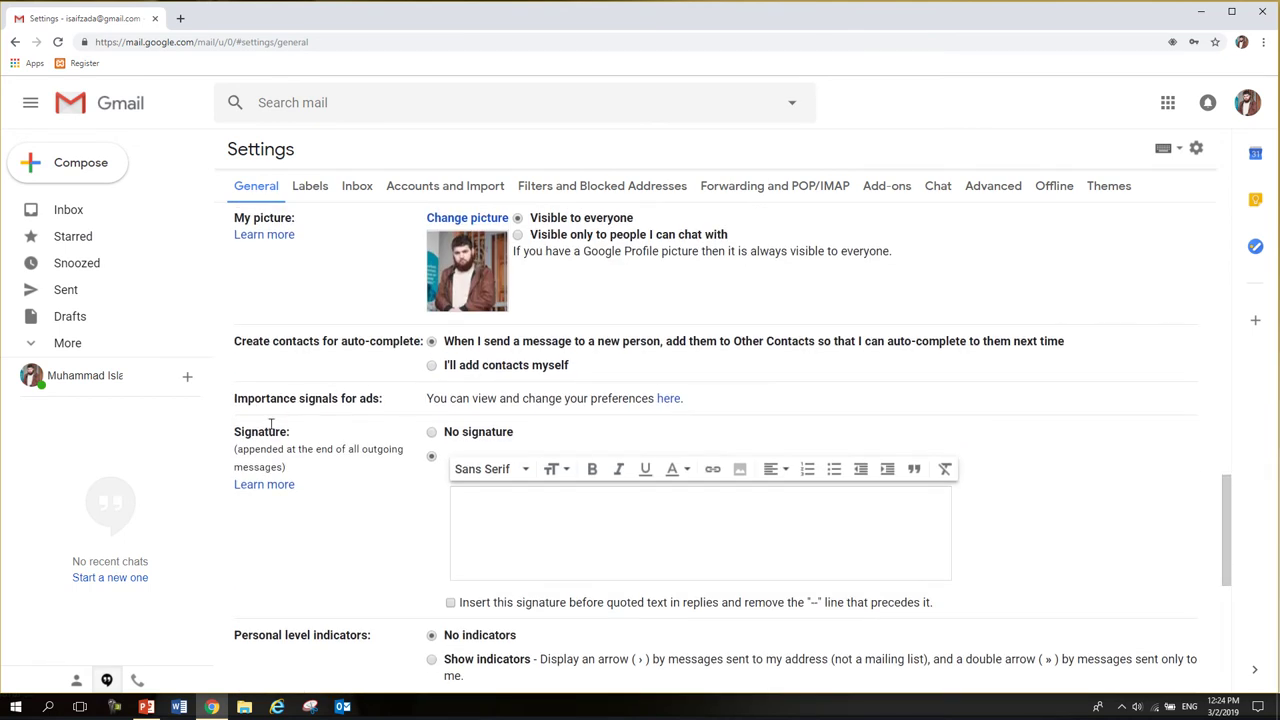
- Enable a custom signature and type 'Regards,' followed by the sender's name
{"action": "left_click", "coordinate": [432, 433]}
{"action": "left_click", "coordinate": [468, 503]}
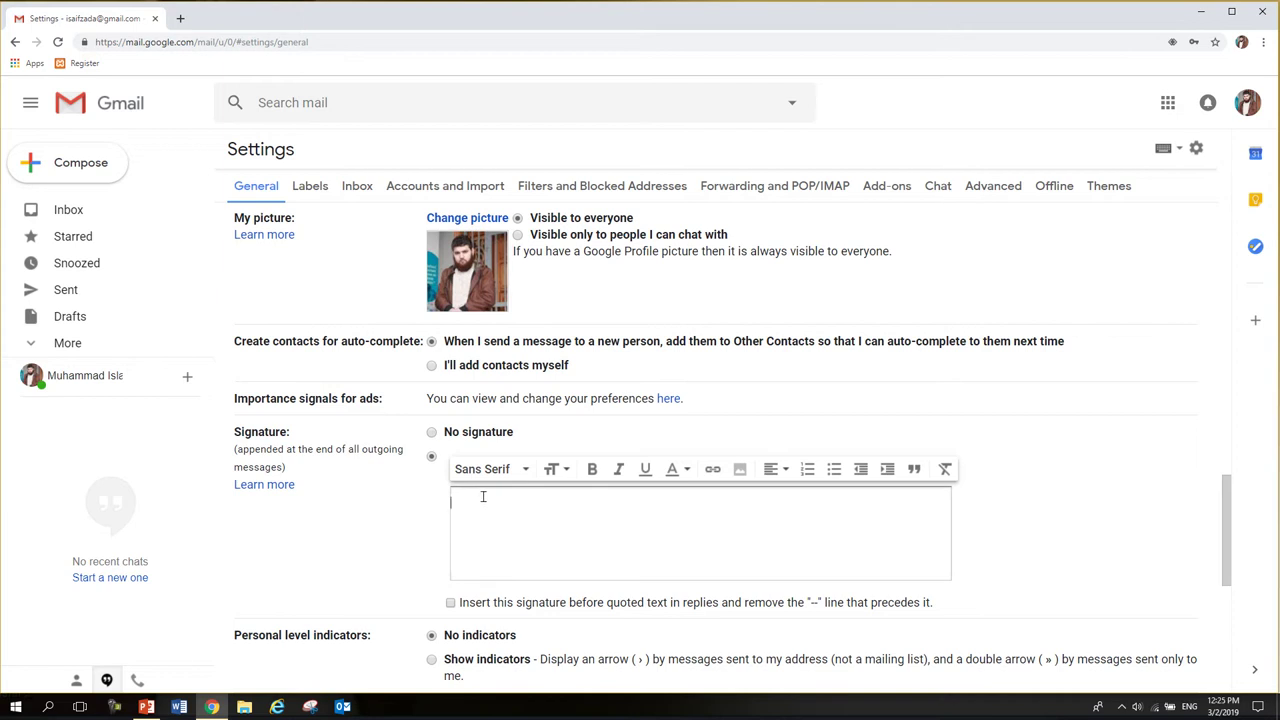
{"action": "type", "text": "Regards,"}
{"action": "key", "text": "Return"}
{"action": "key", "text": "Return"}
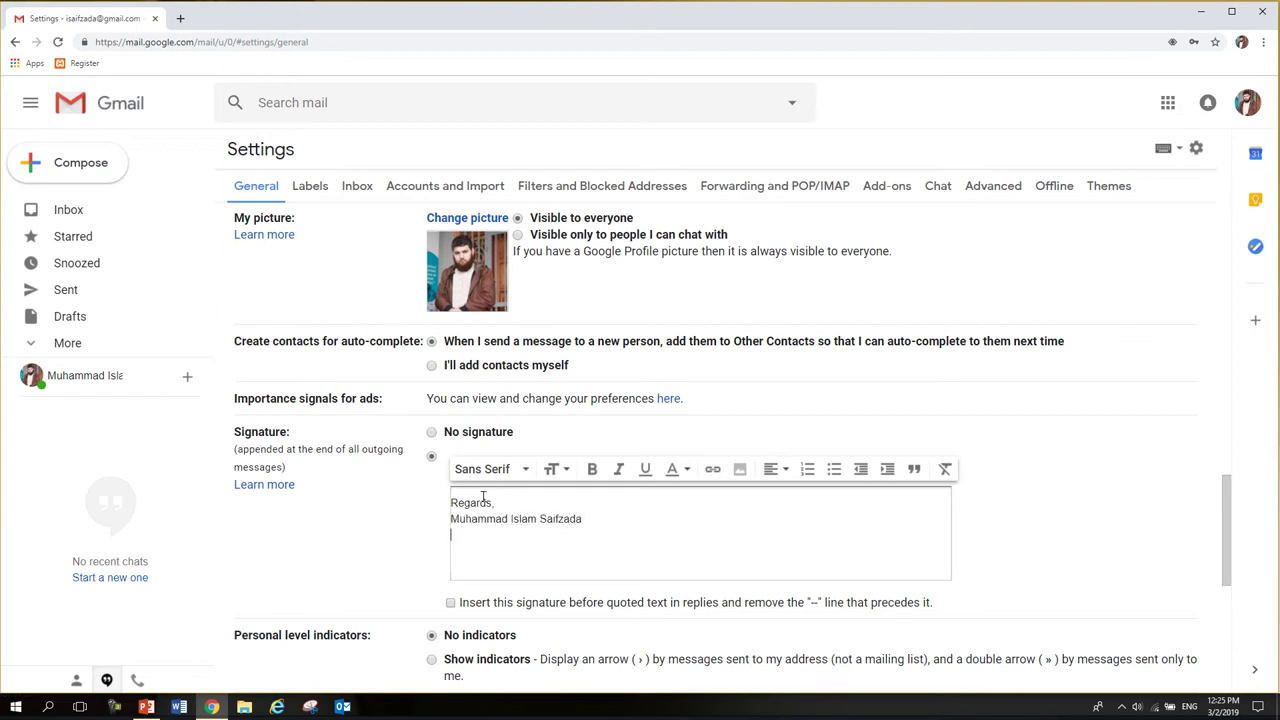
- Add the 'Computer & e-Government Trainer' title, project line, both contact numbers and email address, correcting 'WOmen'
{"action": "type", "text": "Computer & e-Government"}
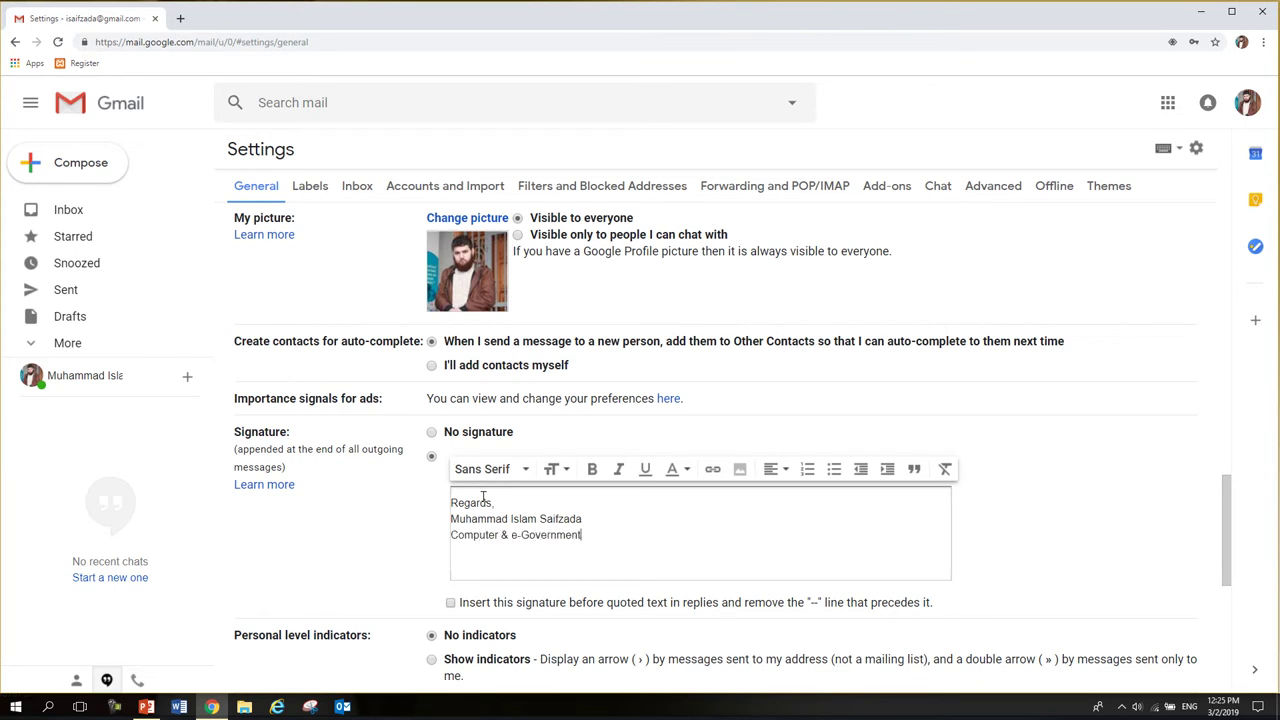
{"action": "type", "text": " Trainer "}
{"action": "type", "text": "USAID"}
{"action": "type", "text": " Promote"}
{"action": "type", "text": ": WOm"}
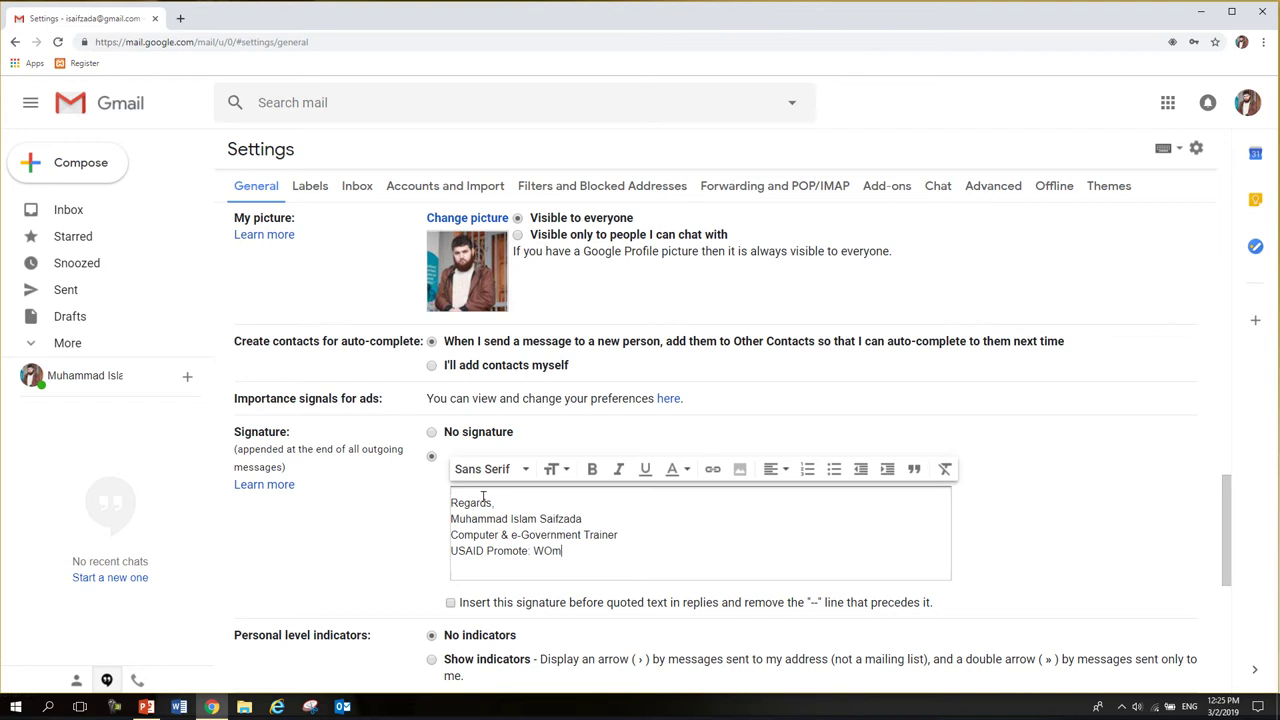
{"action": "type", "text": "en in Government Project"}
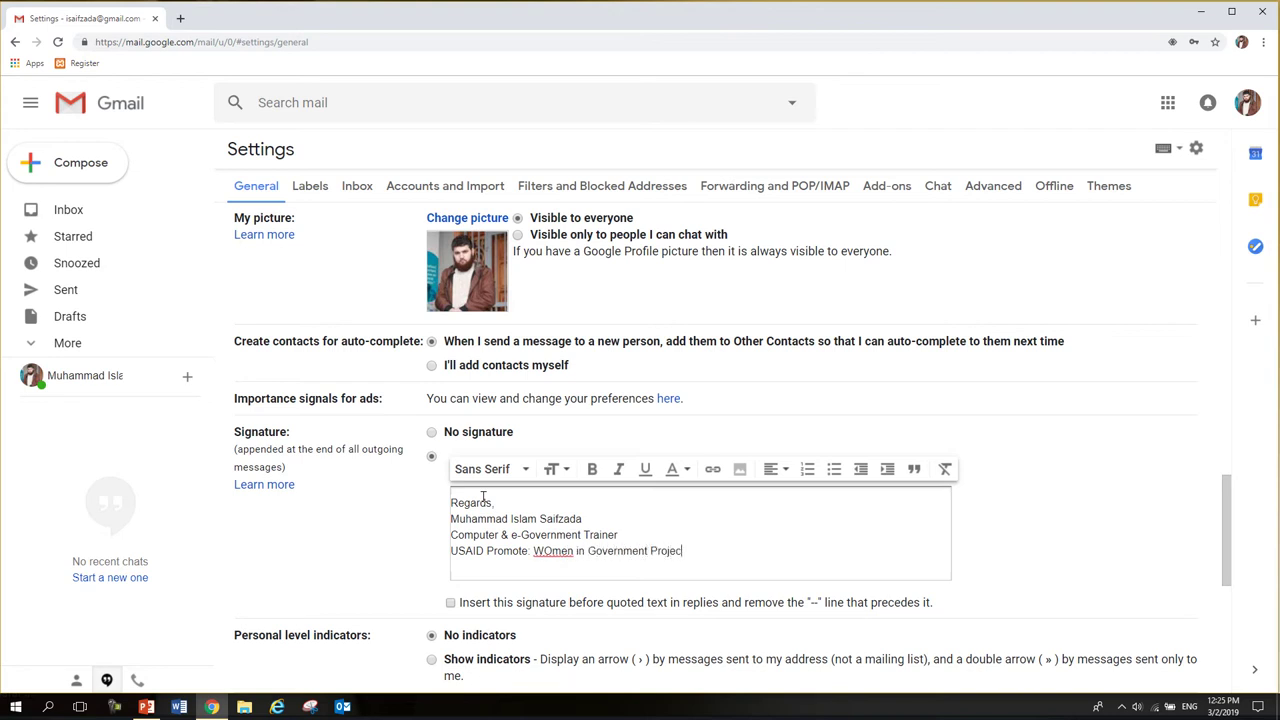
{"action": "right_click", "coordinate": [550, 552]}
{"action": "left_click", "coordinate": [578, 397]}
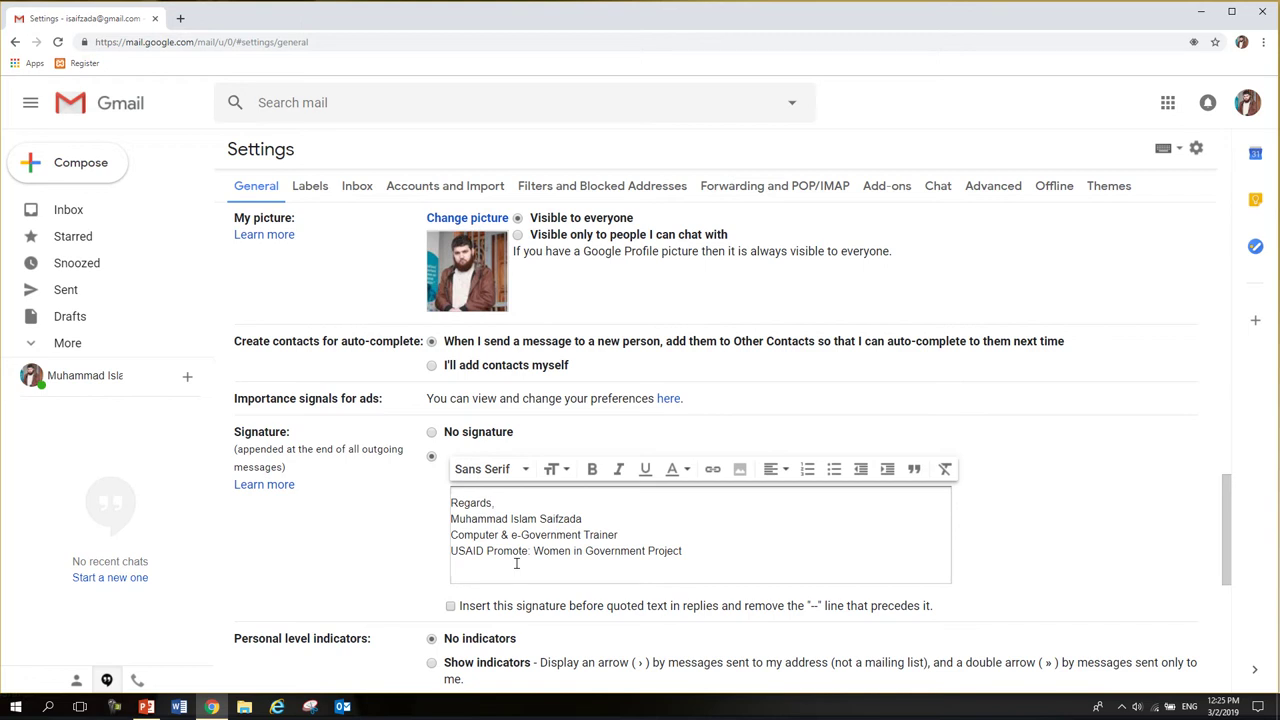
{"action": "key", "text": "Return"}
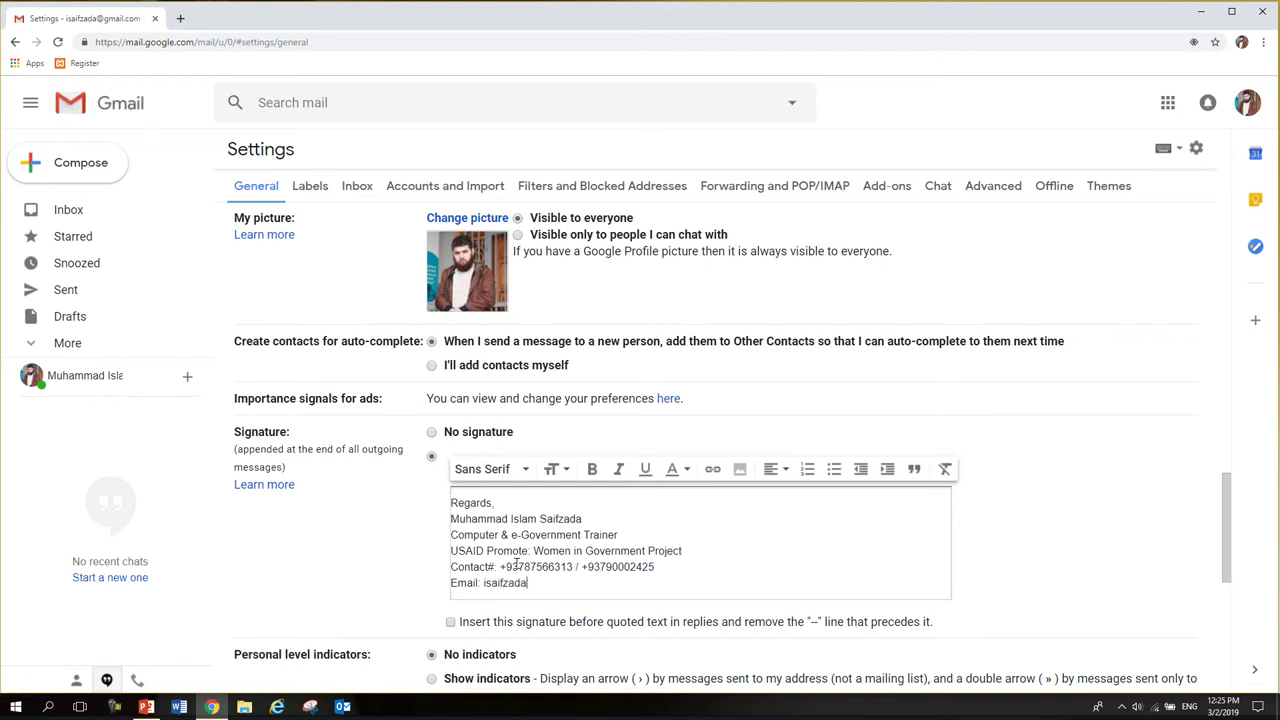
- Make the job title and name lines bold
{"action": "triple_click", "coordinate": [557, 526]}
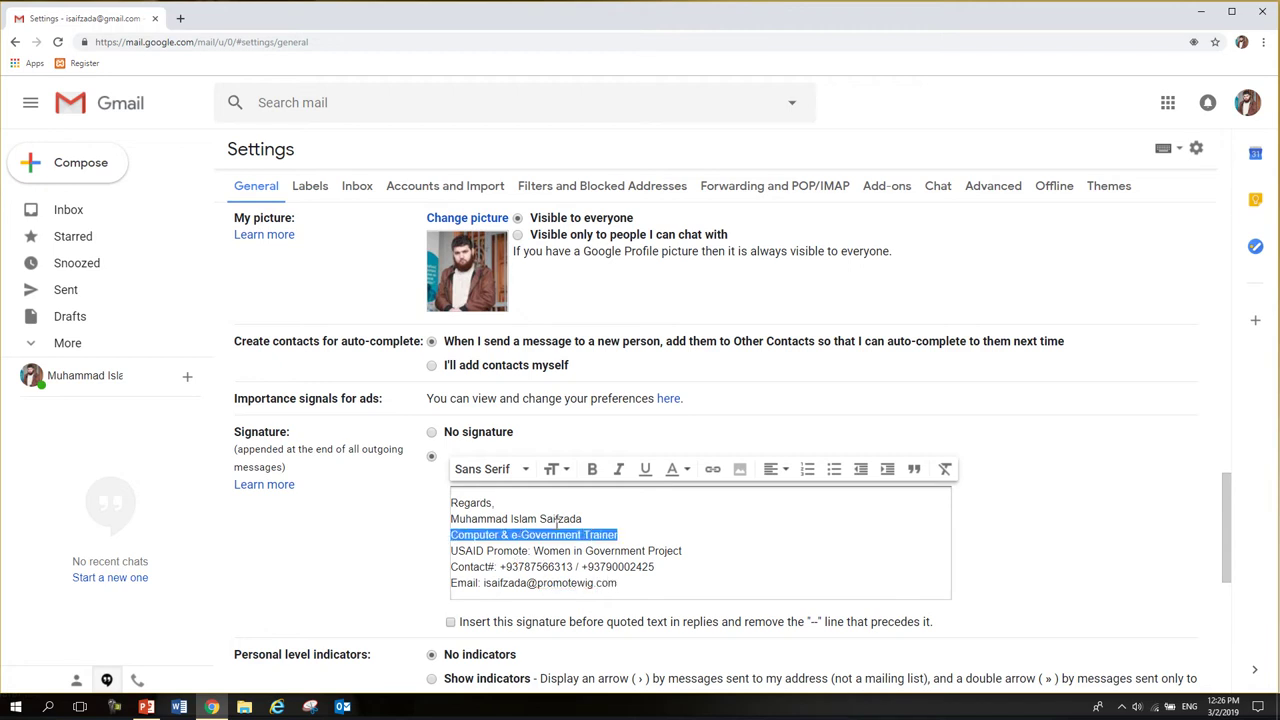
{"action": "left_click", "coordinate": [592, 469]}
{"action": "left_click", "coordinate": [557, 518]}
{"action": "triple_click", "coordinate": [557, 518]}
{"action": "left_click", "coordinate": [592, 469]}
{"action": "left_click", "coordinate": [620, 551]}
- Colour the letters 'US' in USAID red and bold 'USAID Promote'
{"action": "left_click_drag", "start_coordinate": [467, 551], "coordinate": [449, 551]}
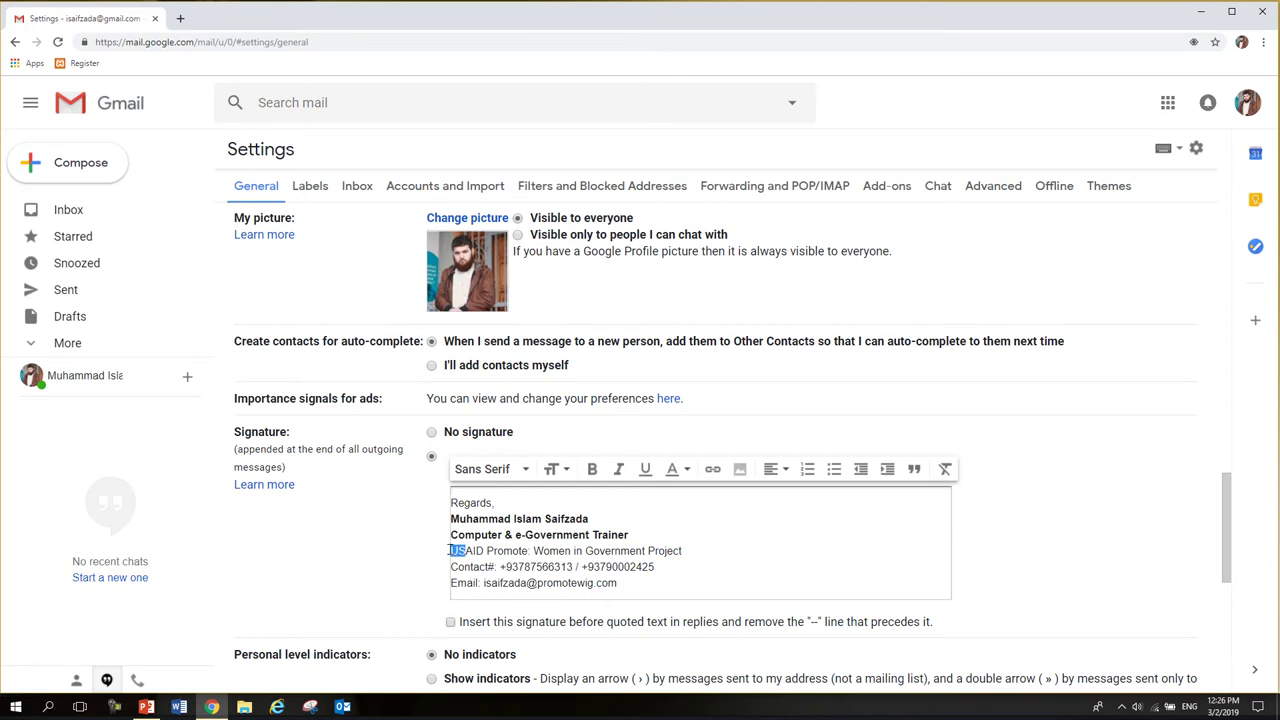
{"action": "left_click", "coordinate": [685, 471]}
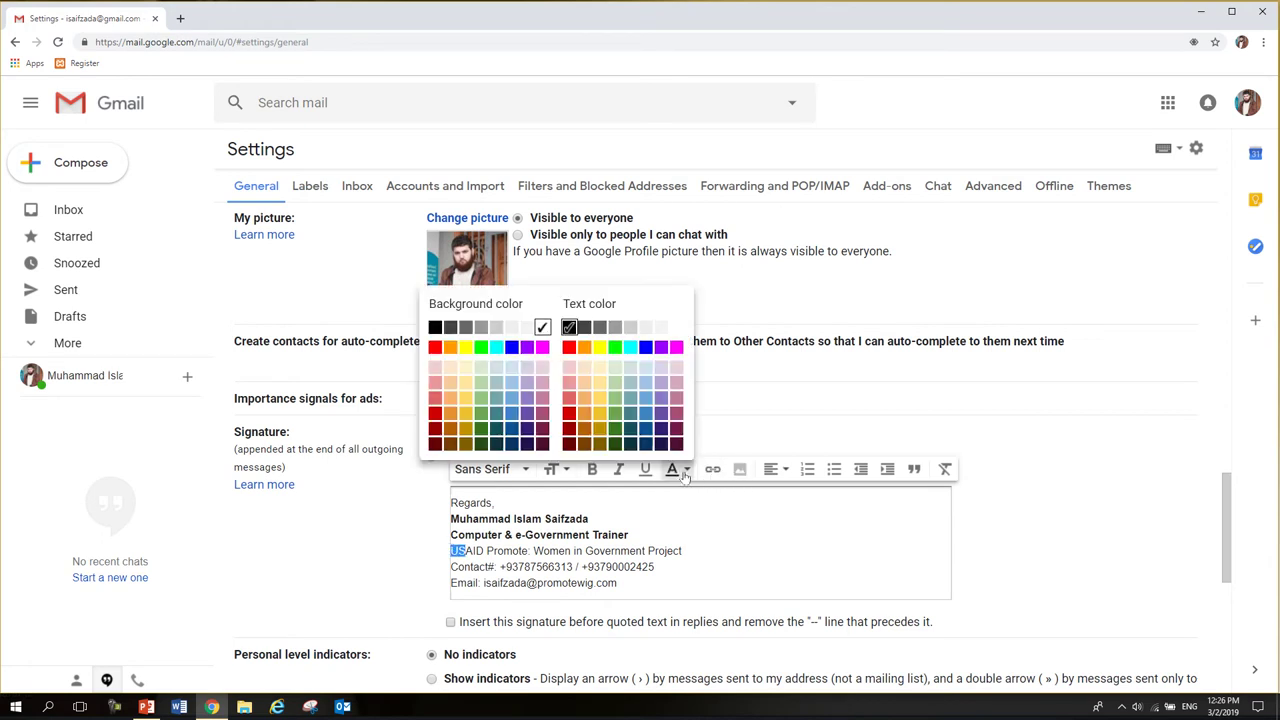
{"action": "left_click", "coordinate": [570, 416]}
{"action": "left_click_drag", "start_coordinate": [529, 567], "coordinate": [527, 583]}
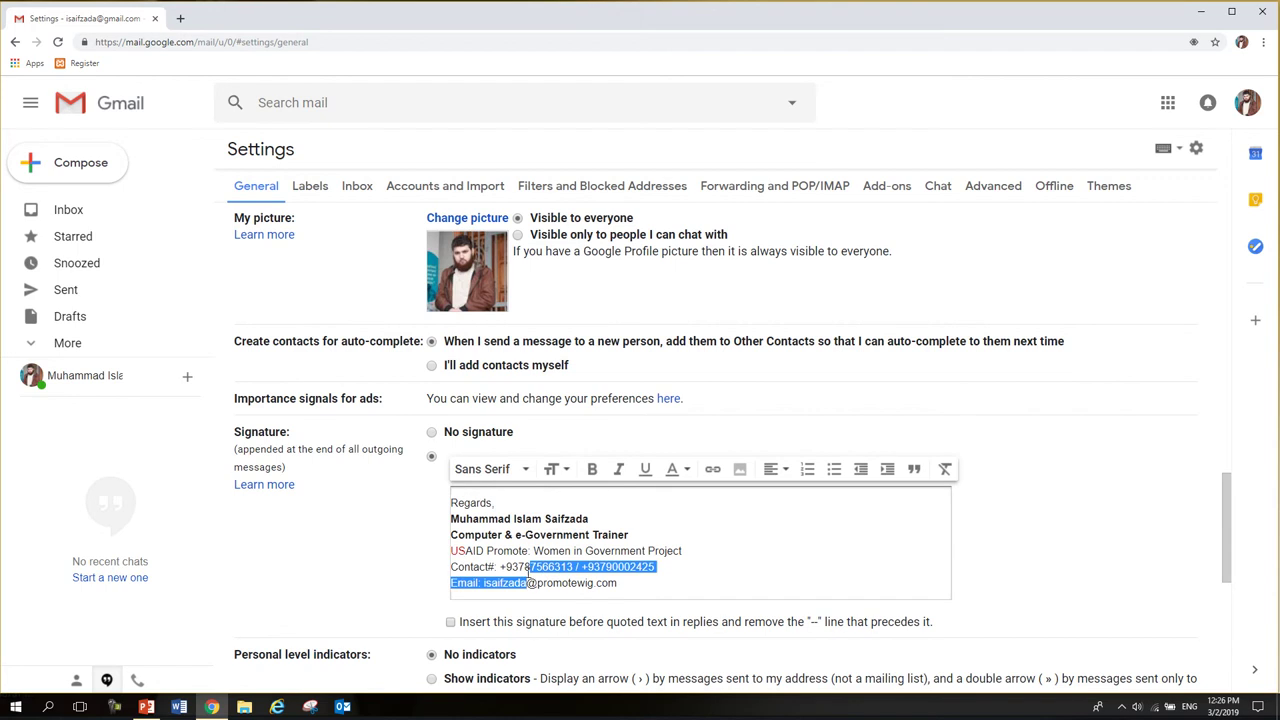
{"action": "left_click", "coordinate": [477, 548]}
{"action": "left_click_drag", "start_coordinate": [527, 550], "coordinate": [450, 552]}
{"action": "left_click", "coordinate": [592, 470]}
{"action": "left_click", "coordinate": [648, 578]}
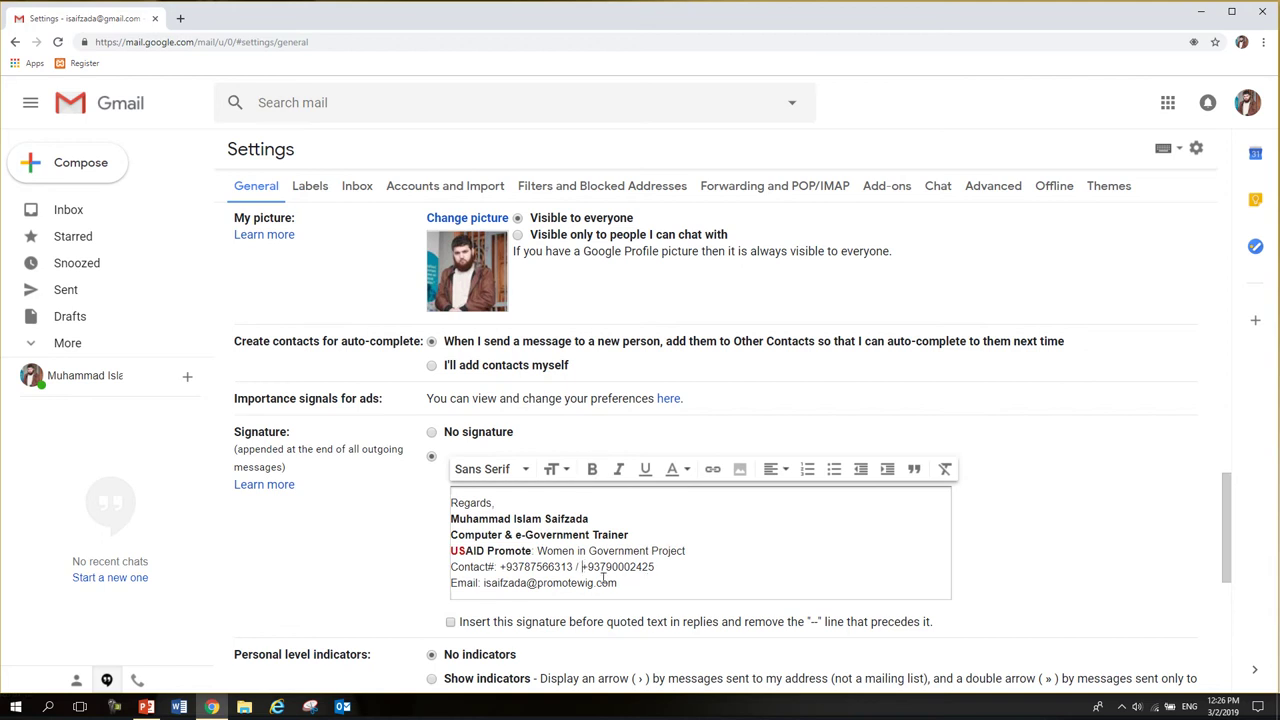
- Set the whole signature to Small text size and save the changes
{"action": "left_click_drag", "start_coordinate": [630, 585], "coordinate": [437, 503]}
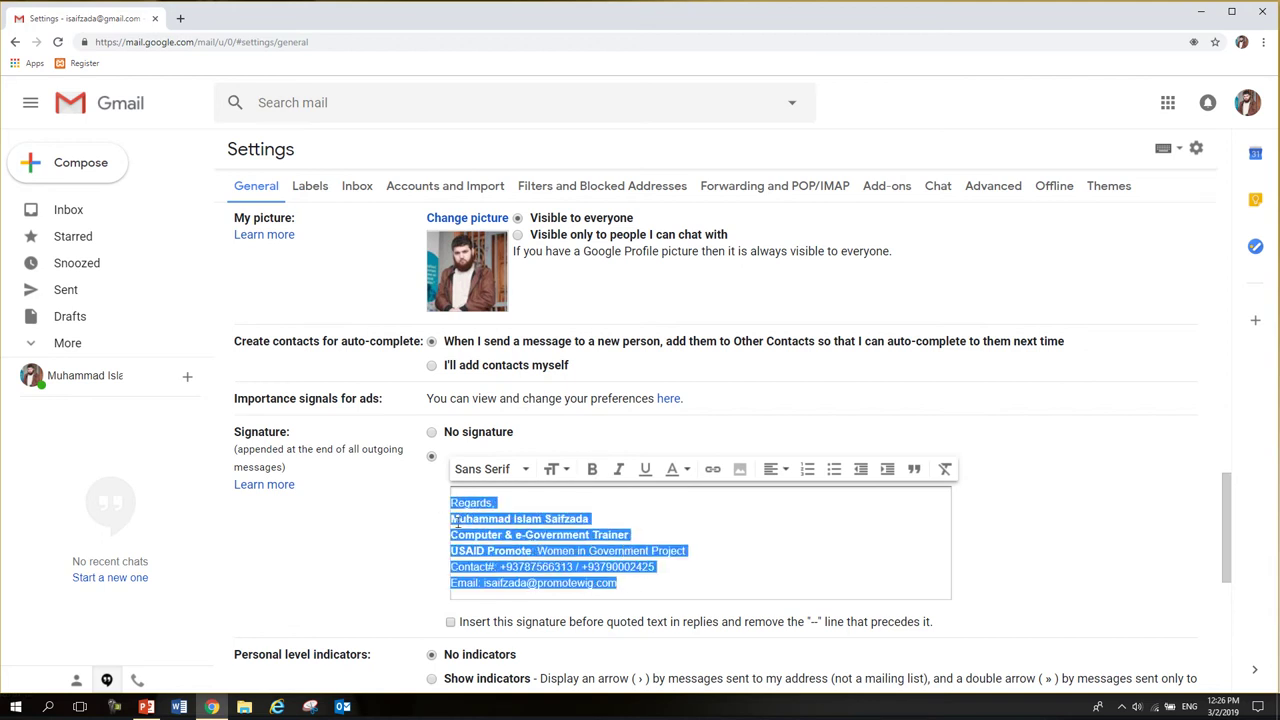
{"action": "left_click", "coordinate": [558, 470]}
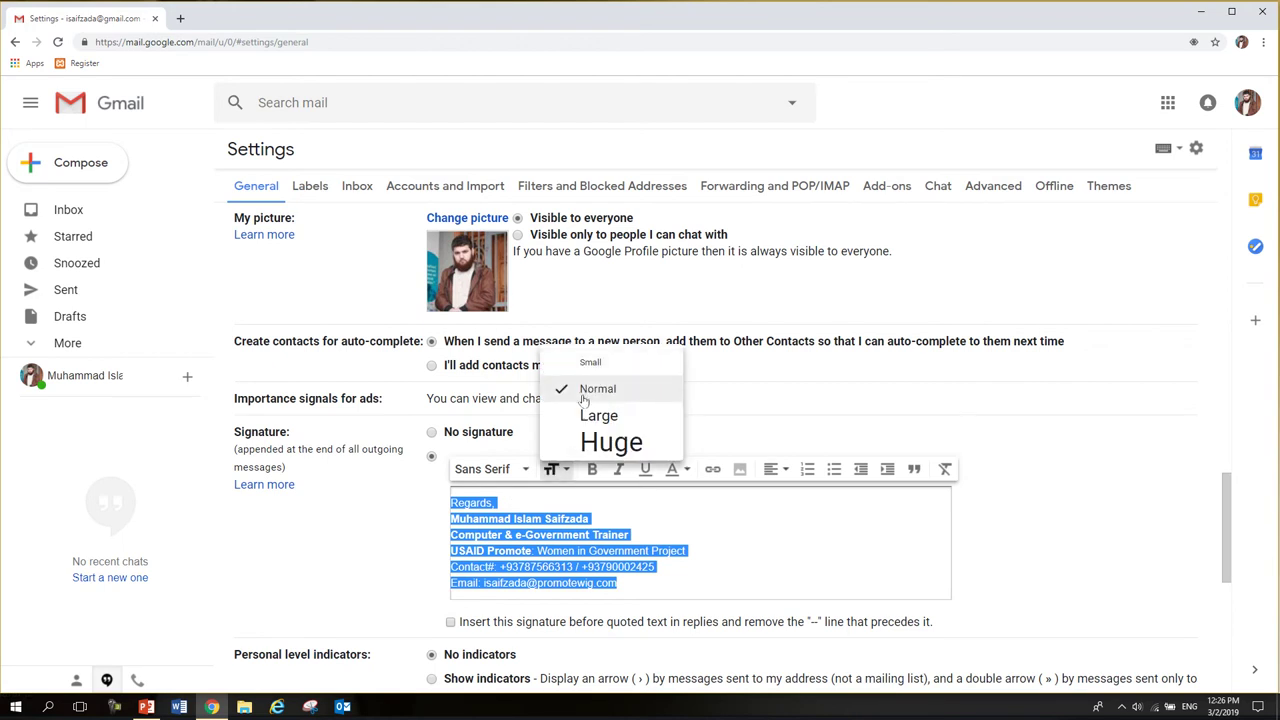
{"action": "left_click", "coordinate": [590, 364]}
{"action": "left_click", "coordinate": [606, 551]}
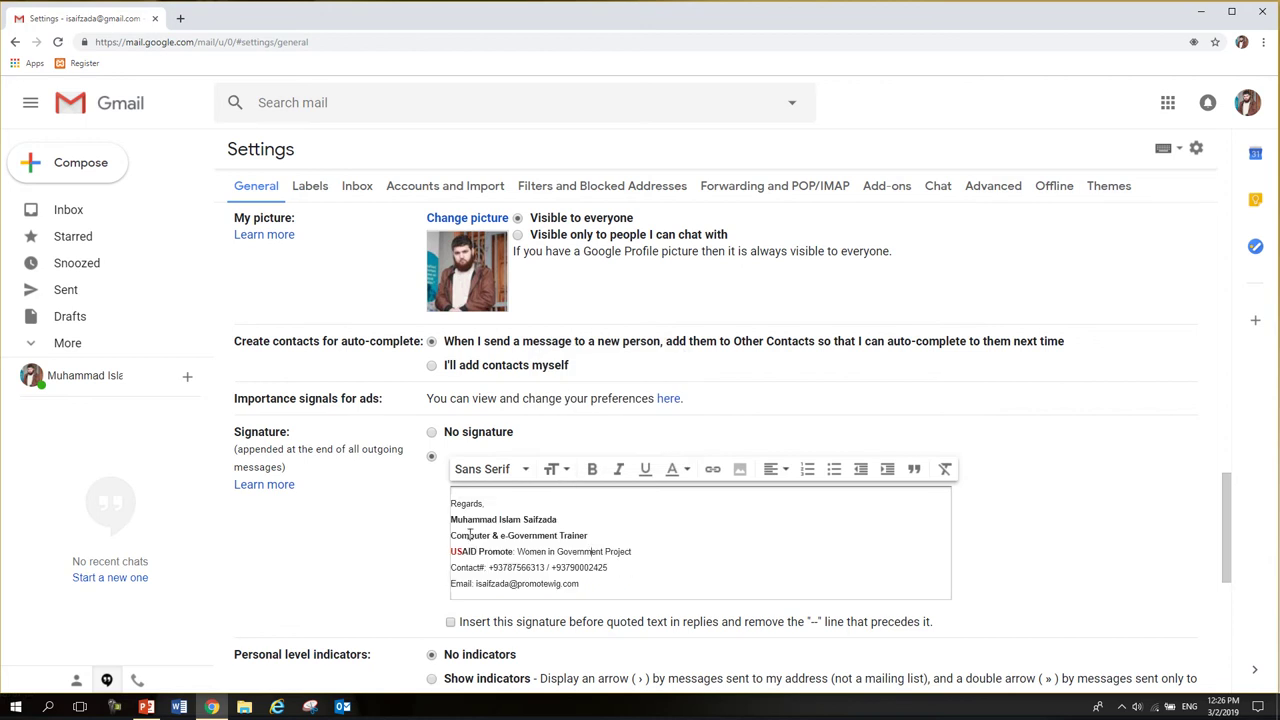
{"action": "scroll", "coordinate": [506, 567], "scroll_direction": "down", "scroll_amount": 5}
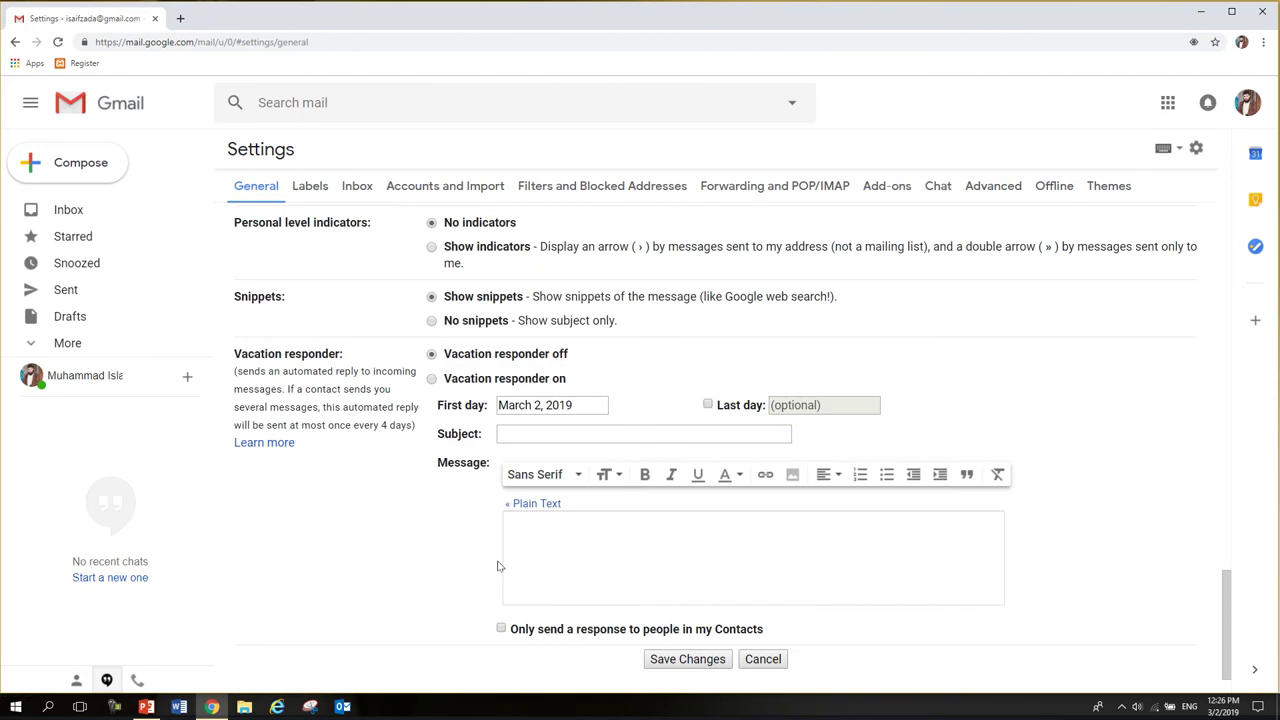
{"action": "left_click", "coordinate": [686, 603]}
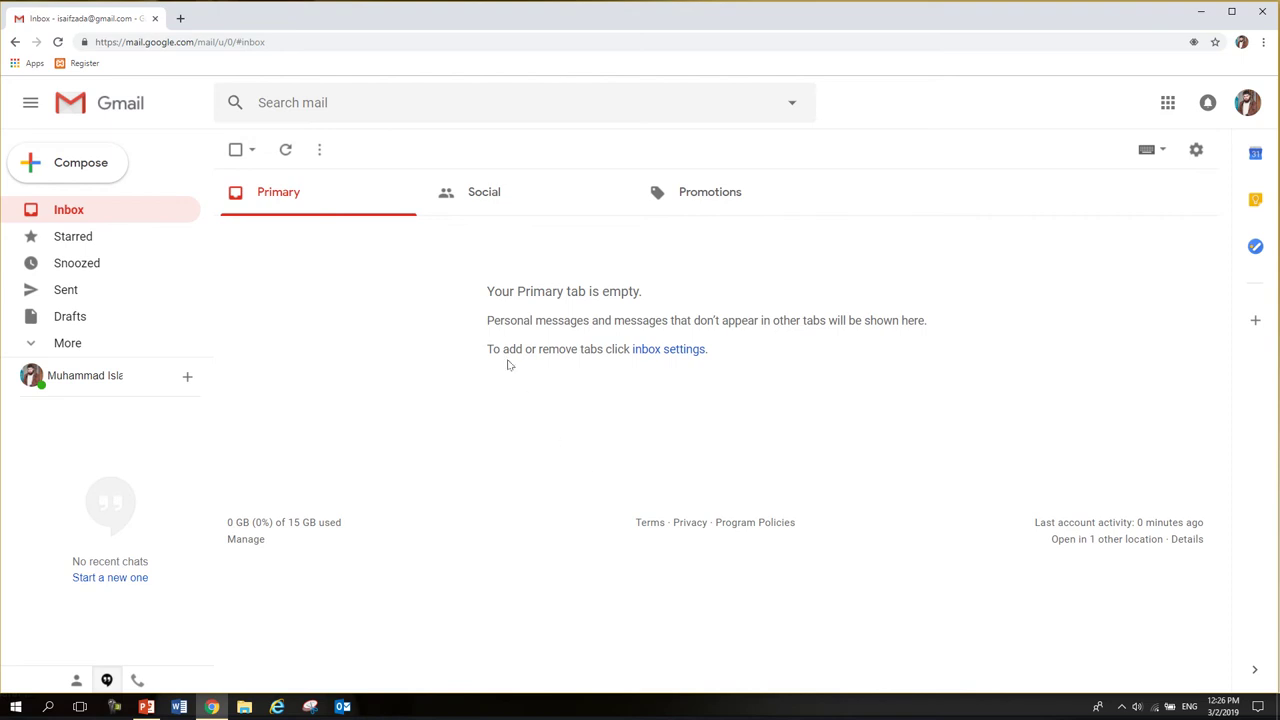
- Compose a new message, check the formatted signature appears, then save and close it
{"action": "left_click", "coordinate": [101, 166]}
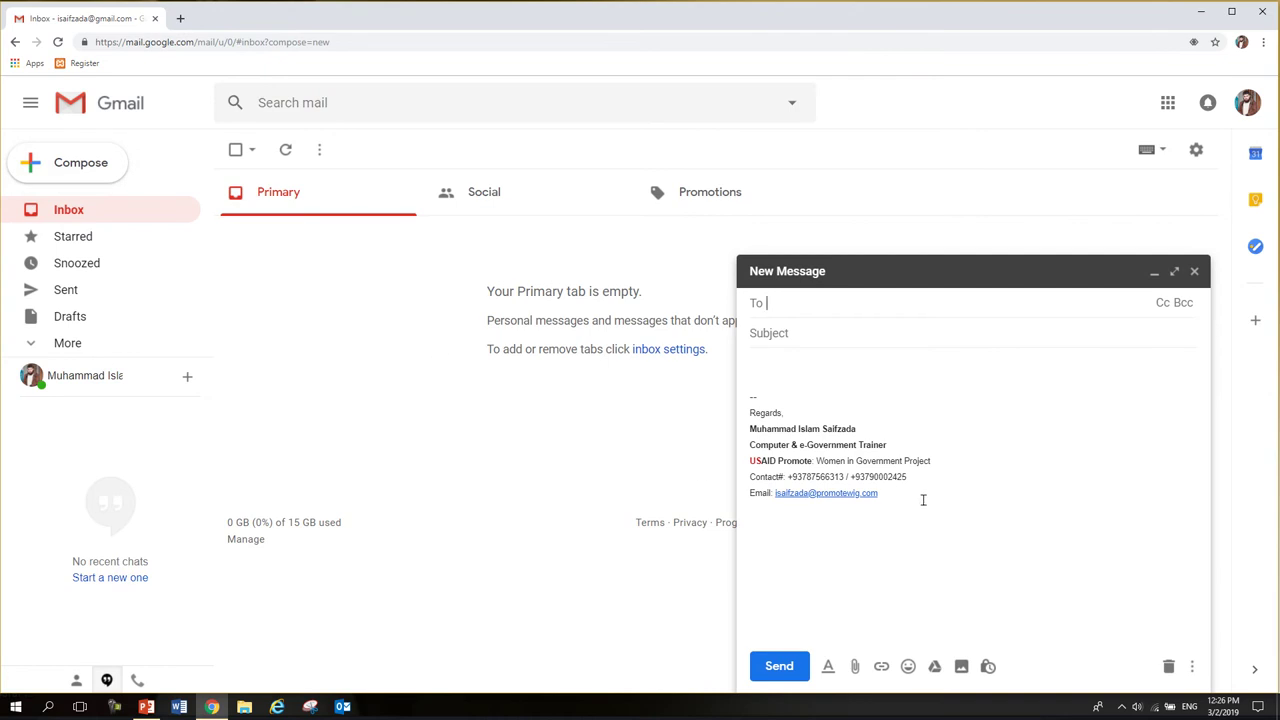
{"action": "mouse_move", "coordinate": [923, 500]}
{"action": "left_mouse_down"}
{"action": "mouse_move", "coordinate": [770, 458]}
{"action": "mouse_move", "coordinate": [736, 397]}
{"action": "left_mouse_up"}
{"action": "left_click", "coordinate": [806, 412]}
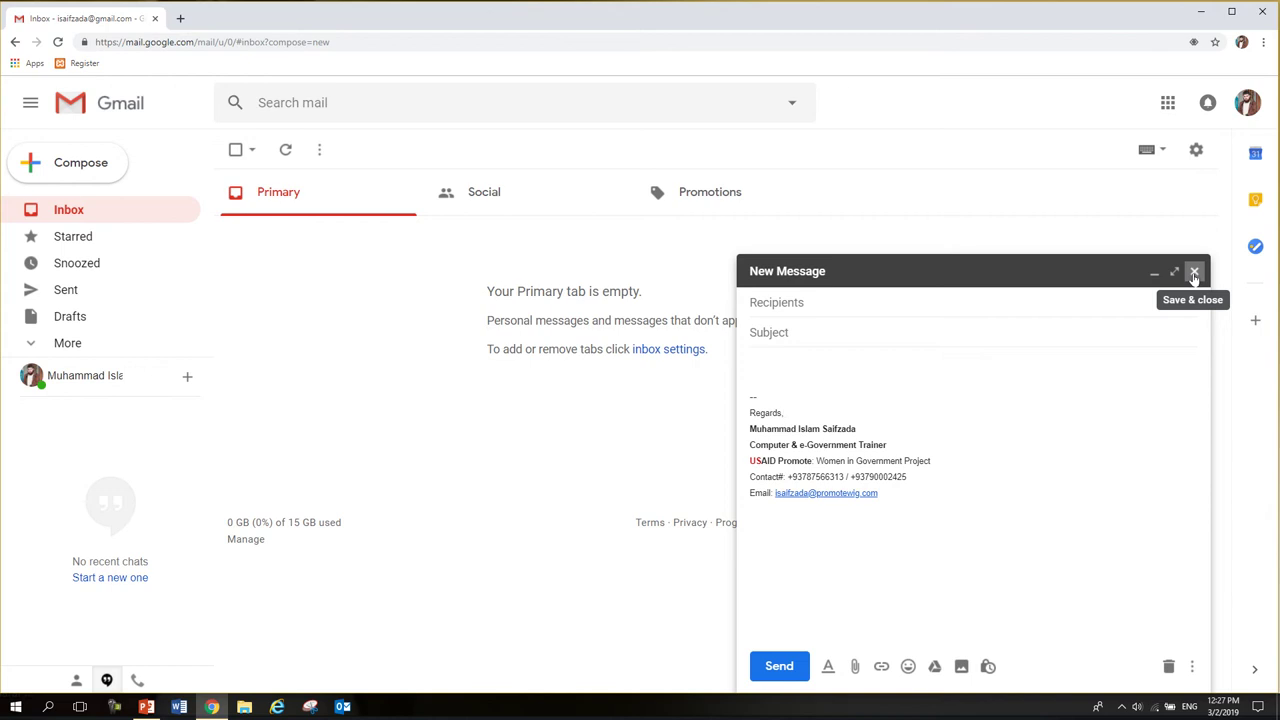
{"action": "left_click", "coordinate": [1193, 273]}
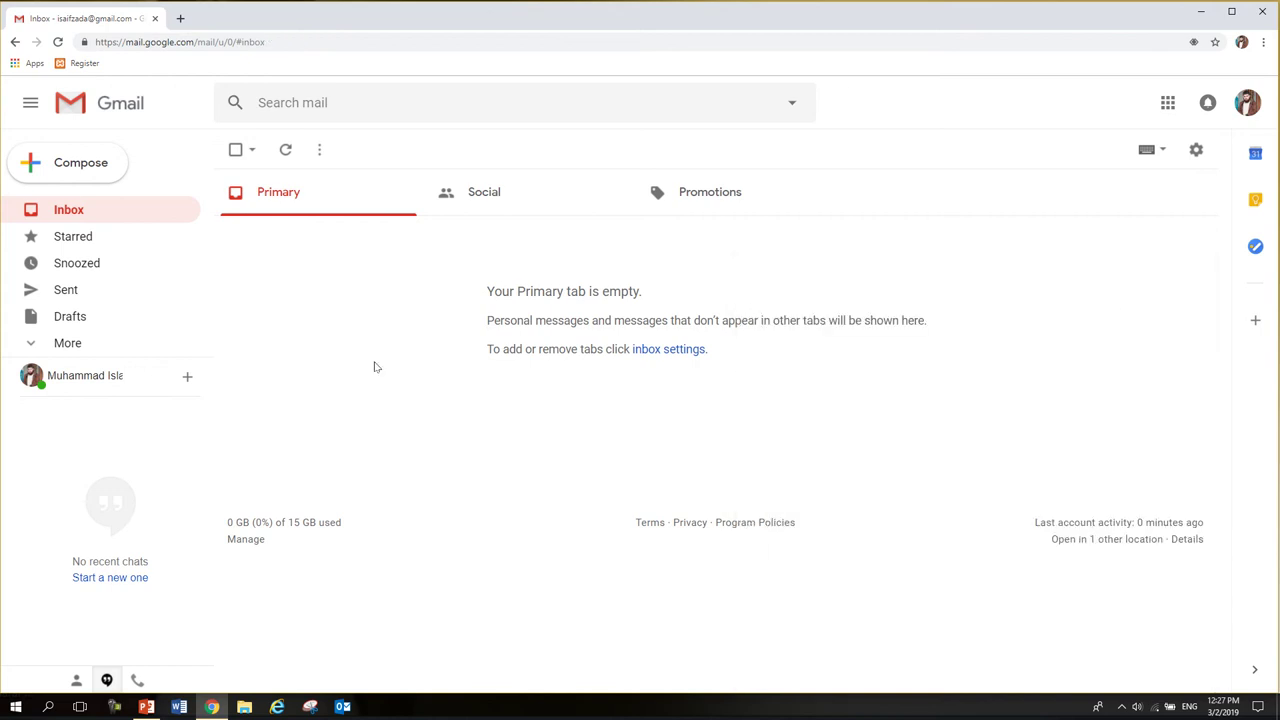
- Save the signature setting as No signature and compose a new message to check it
{"action": "left_click", "coordinate": [1196, 150]}
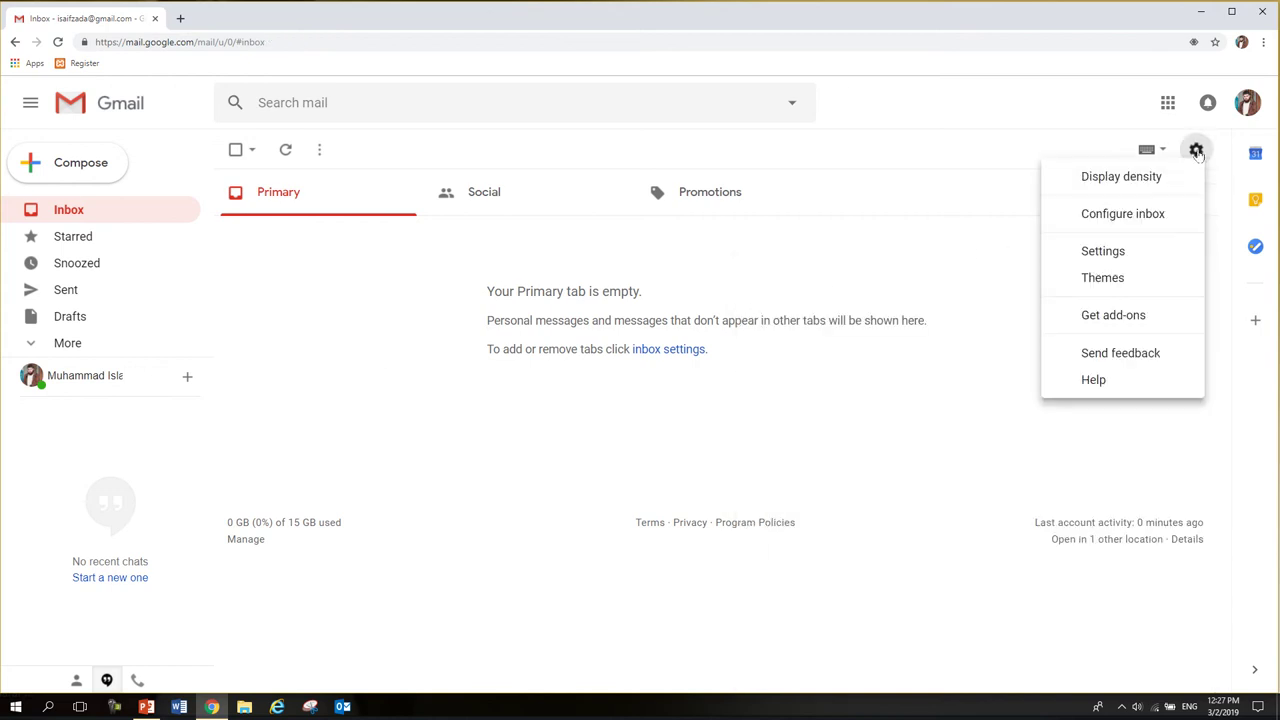
{"action": "left_click", "coordinate": [1100, 251]}
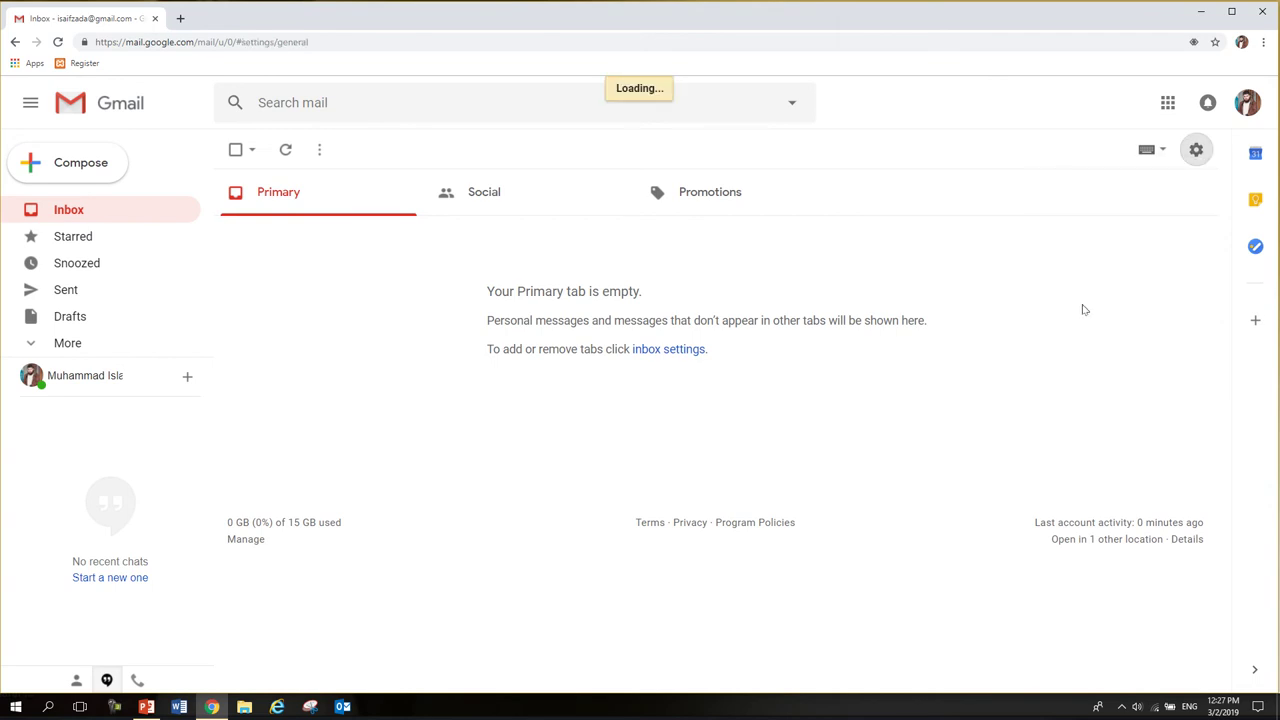
{"action": "scroll", "coordinate": [300, 441], "scroll_direction": "down", "scroll_amount": 15}
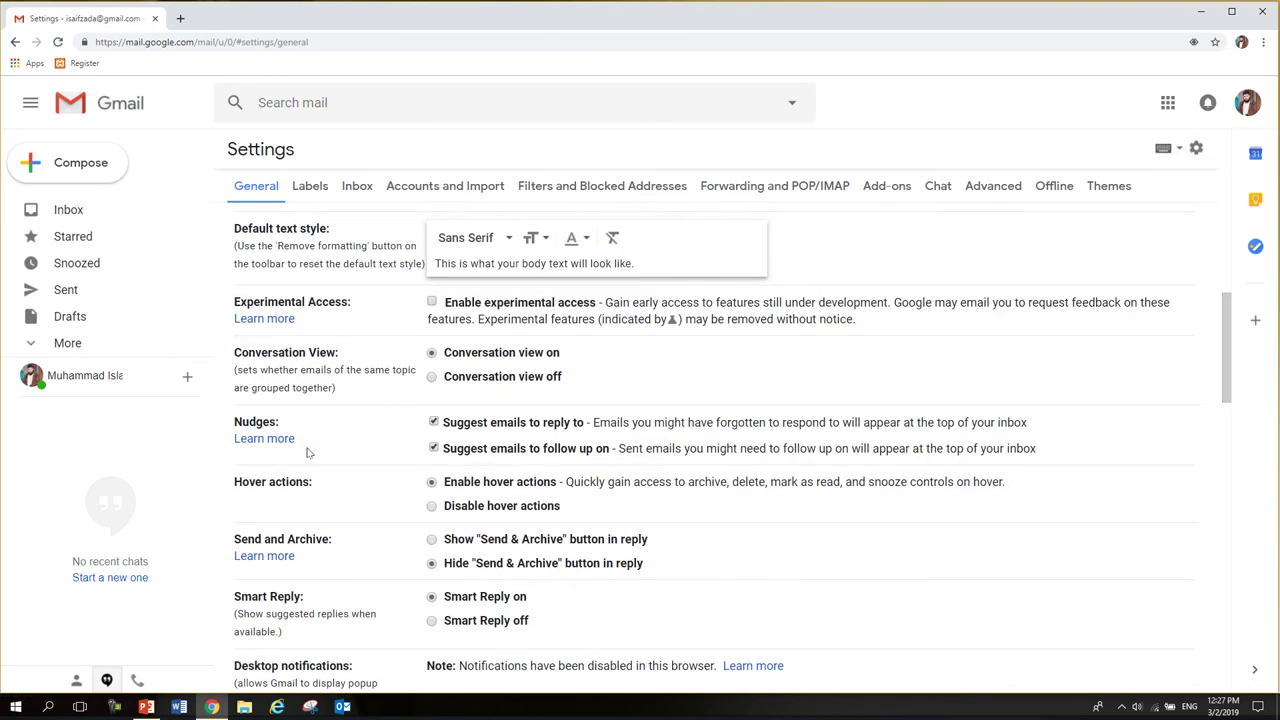
{"action": "scroll", "coordinate": [313, 450], "scroll_direction": "down", "scroll_amount": 1}
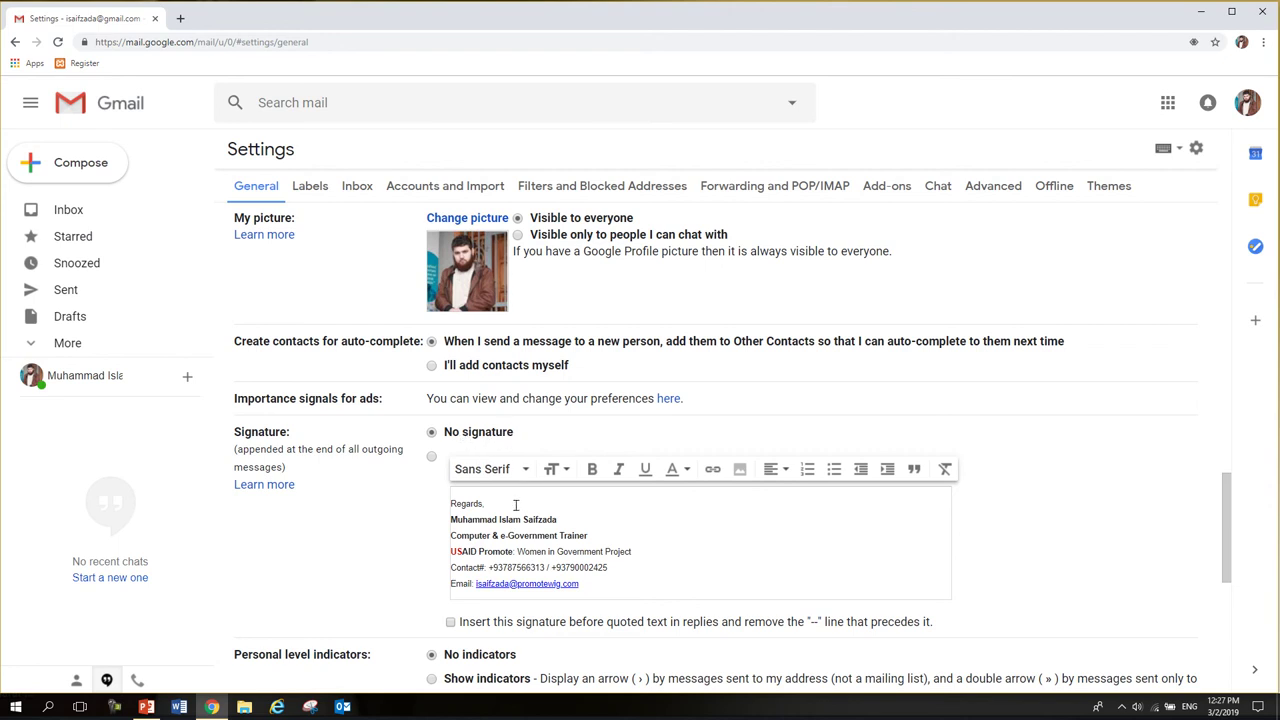
{"action": "scroll", "coordinate": [540, 515], "scroll_direction": "down", "scroll_amount": 4}
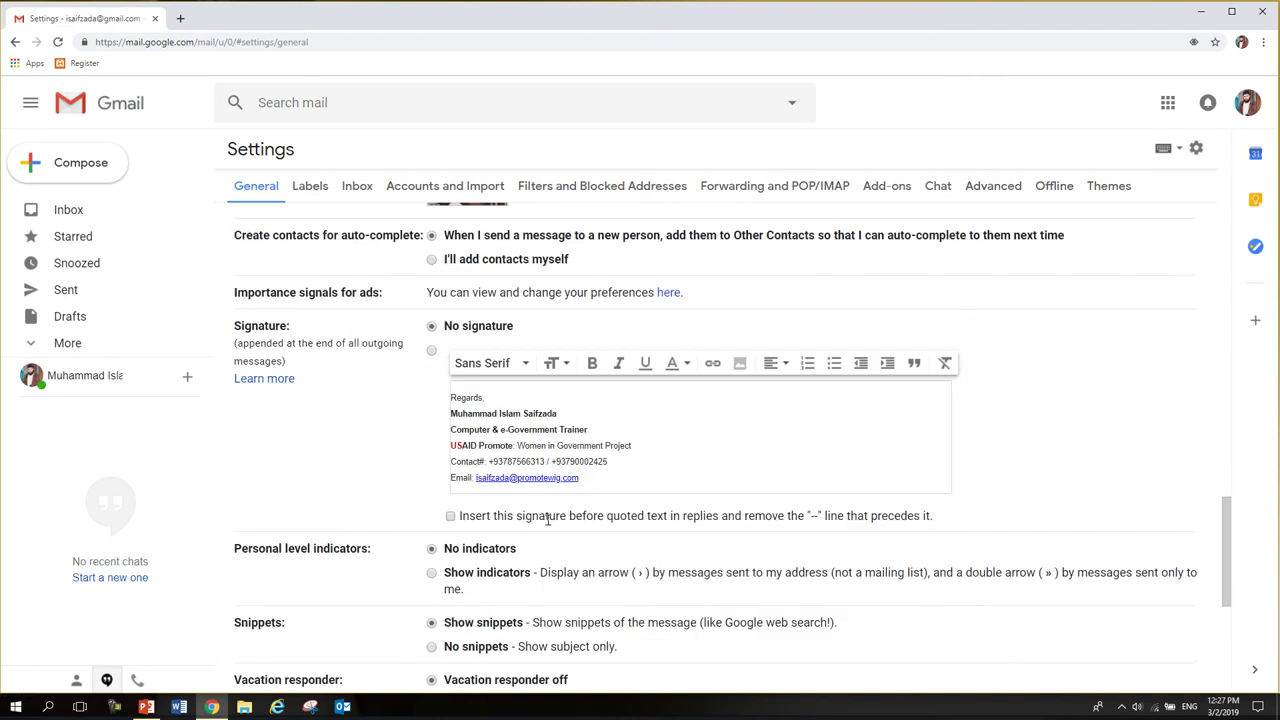
{"action": "scroll", "coordinate": [555, 525], "scroll_direction": "down", "scroll_amount": 1}
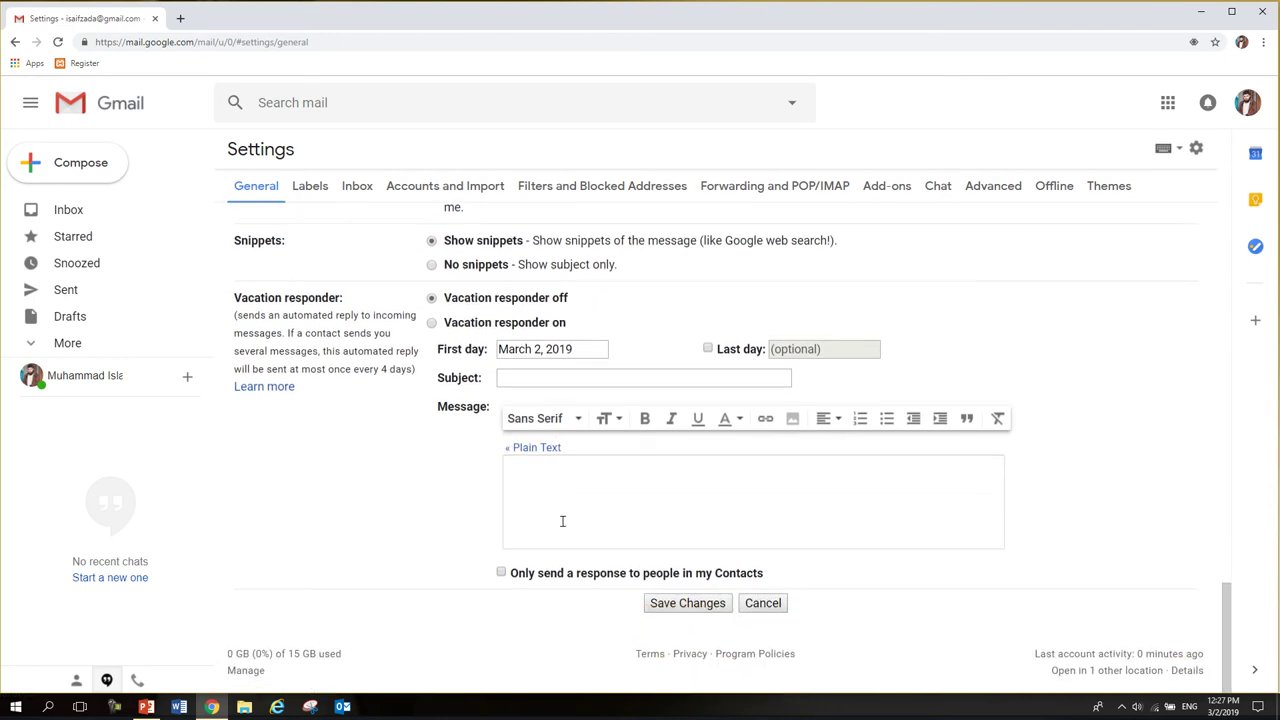
{"action": "left_click", "coordinate": [689, 603]}
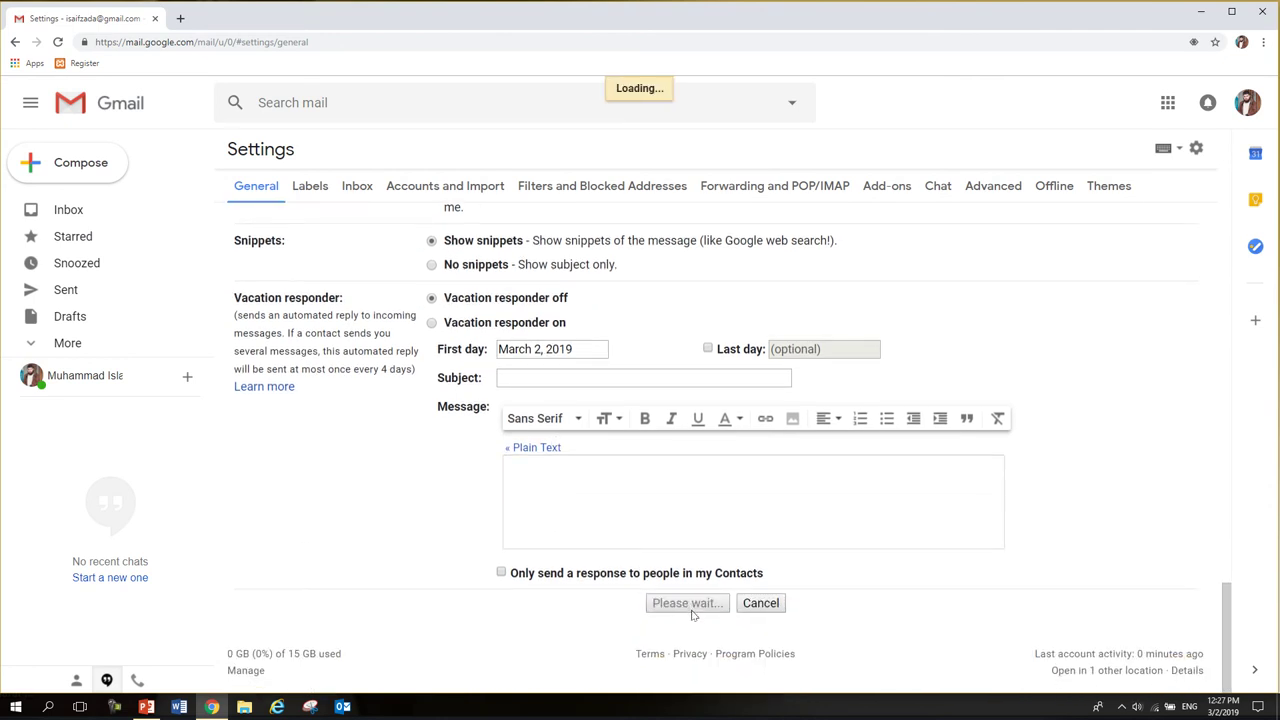
{"action": "left_click", "coordinate": [83, 164]}
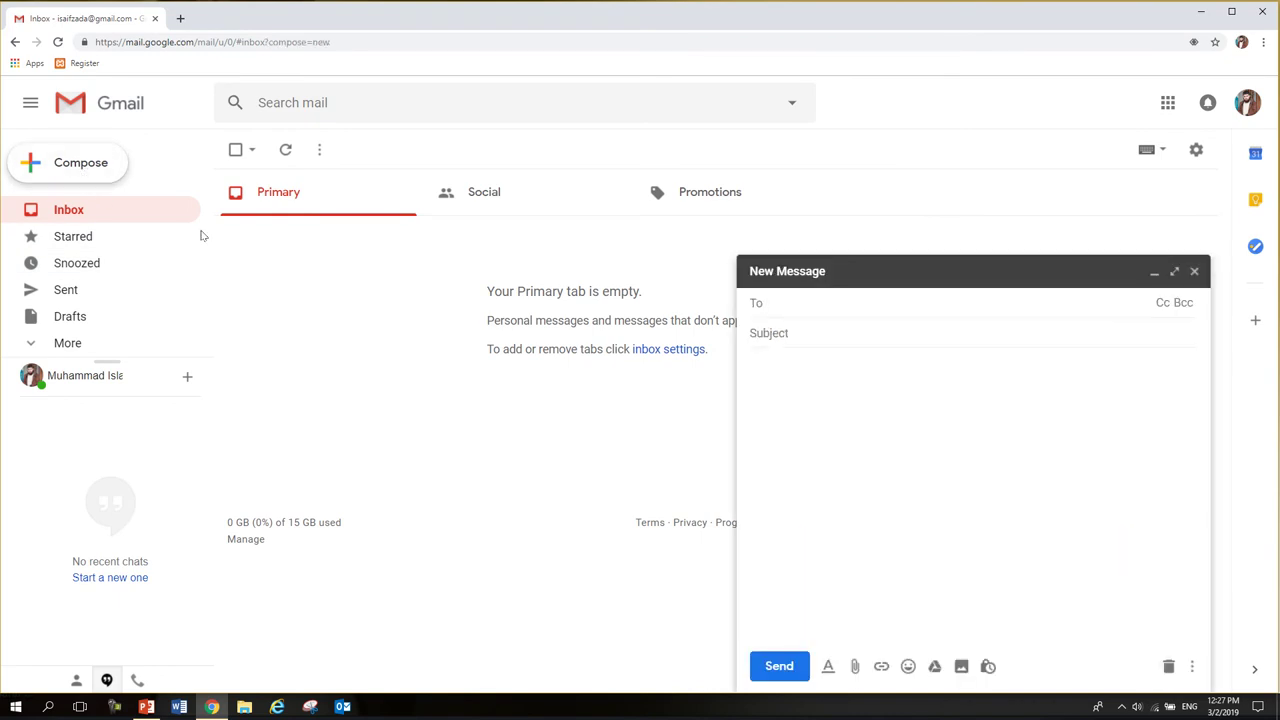
- Close the empty message, reselect the custom signature in Settings, and save the changes
{"action": "left_click", "coordinate": [1193, 272]}
{"action": "left_click", "coordinate": [1195, 150]}
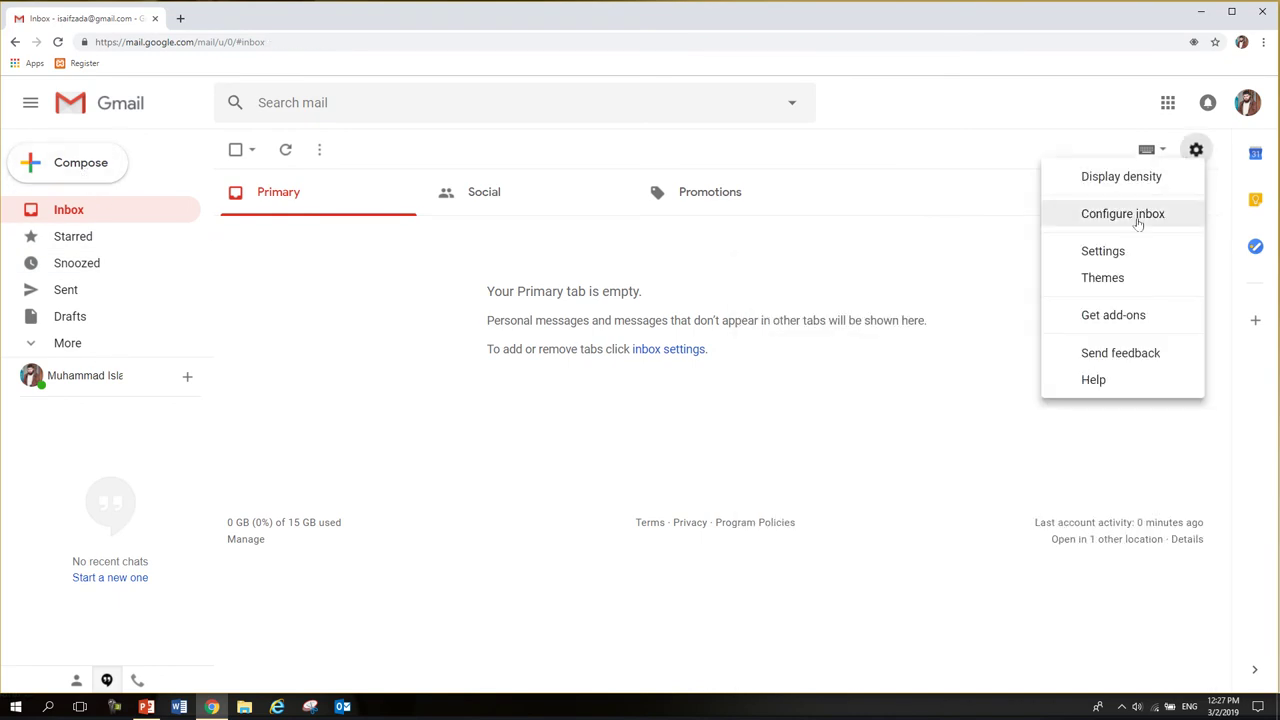
{"action": "left_click", "coordinate": [1108, 251]}
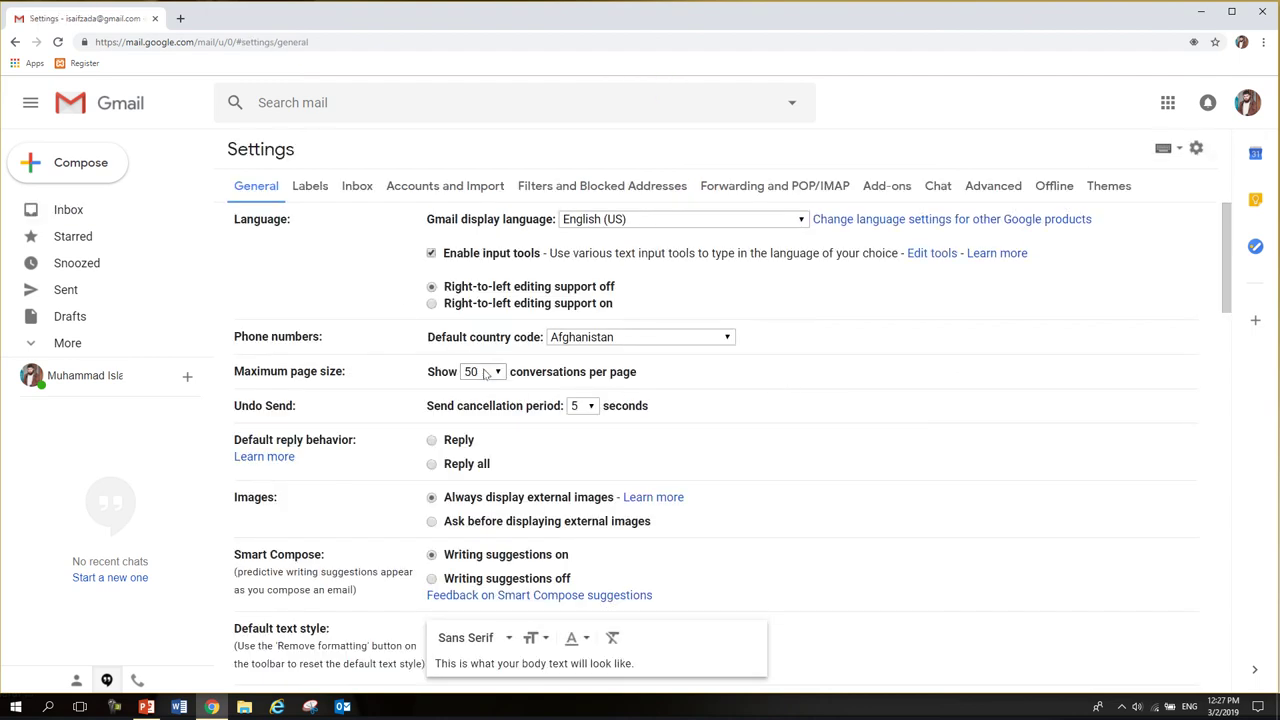
{"action": "scroll", "coordinate": [403, 306], "scroll_direction": "down", "scroll_amount": 4}
{"action": "scroll", "coordinate": [403, 306], "scroll_direction": "down", "scroll_amount": 3}
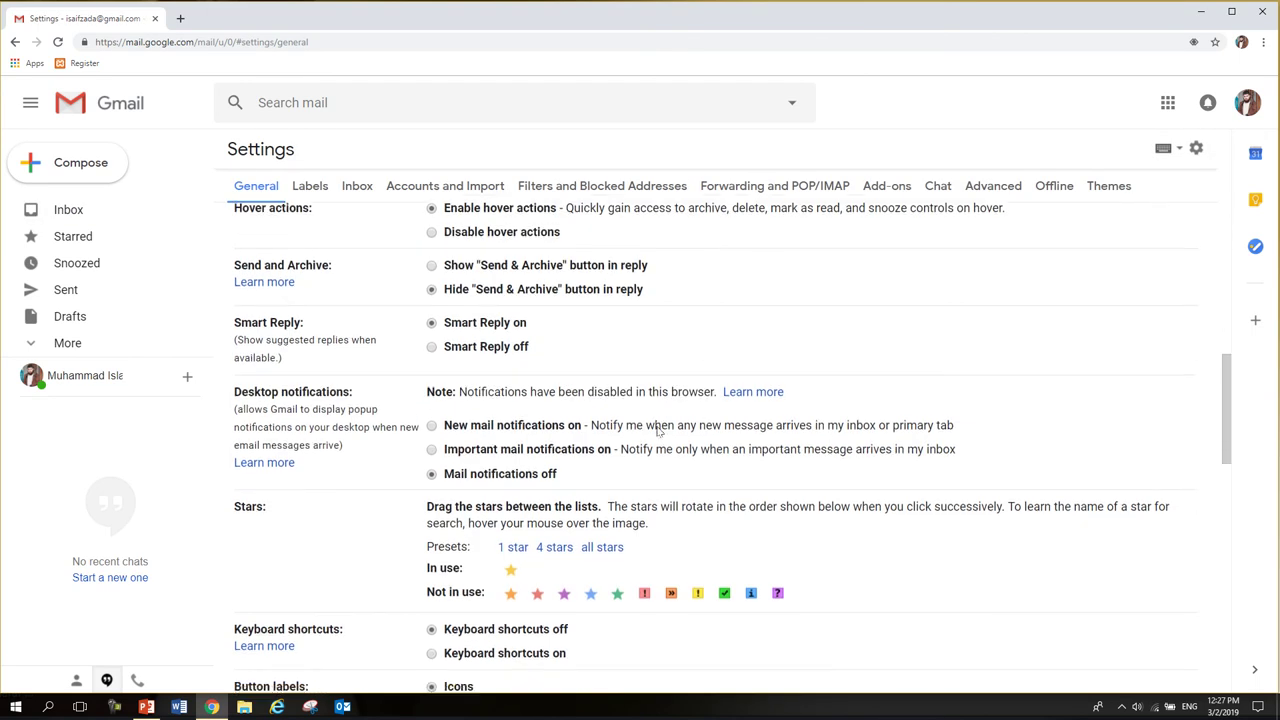
{"action": "scroll", "coordinate": [660, 428], "scroll_direction": "down", "scroll_amount": 10}
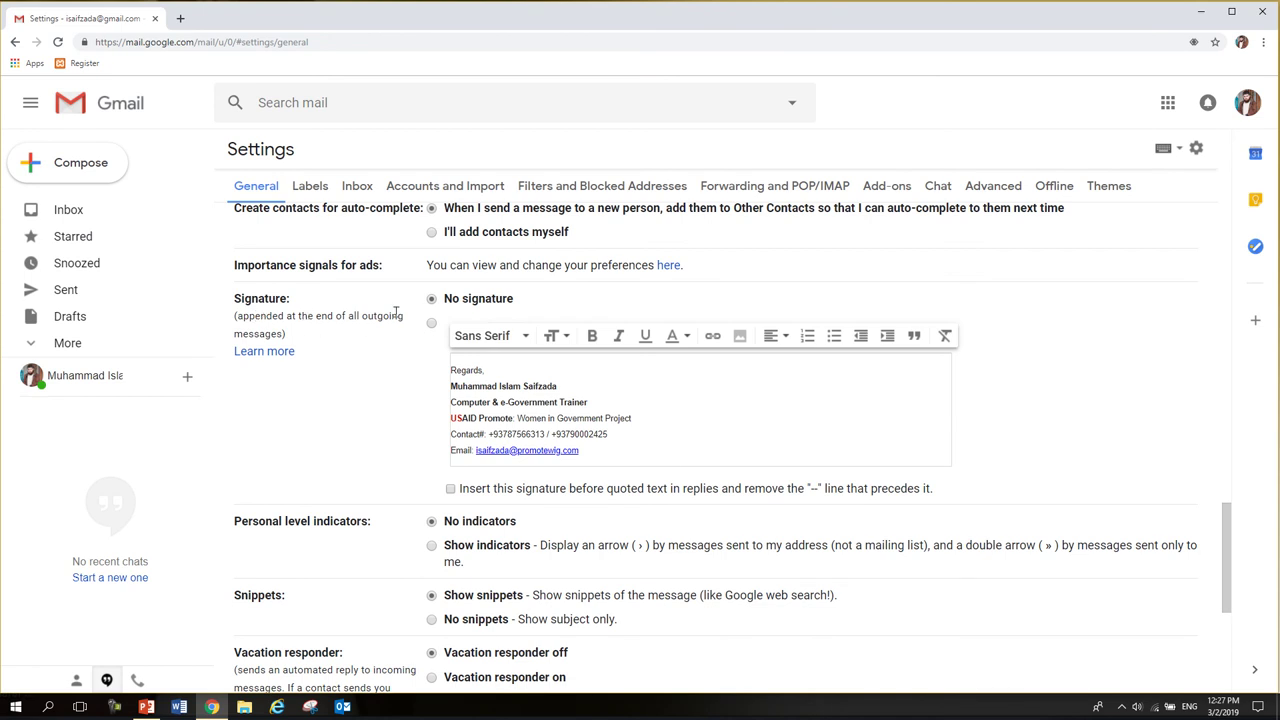
{"action": "left_click", "coordinate": [432, 324]}
{"action": "scroll", "coordinate": [588, 455], "scroll_direction": "down", "scroll_amount": 4}
{"action": "left_click", "coordinate": [706, 603]}
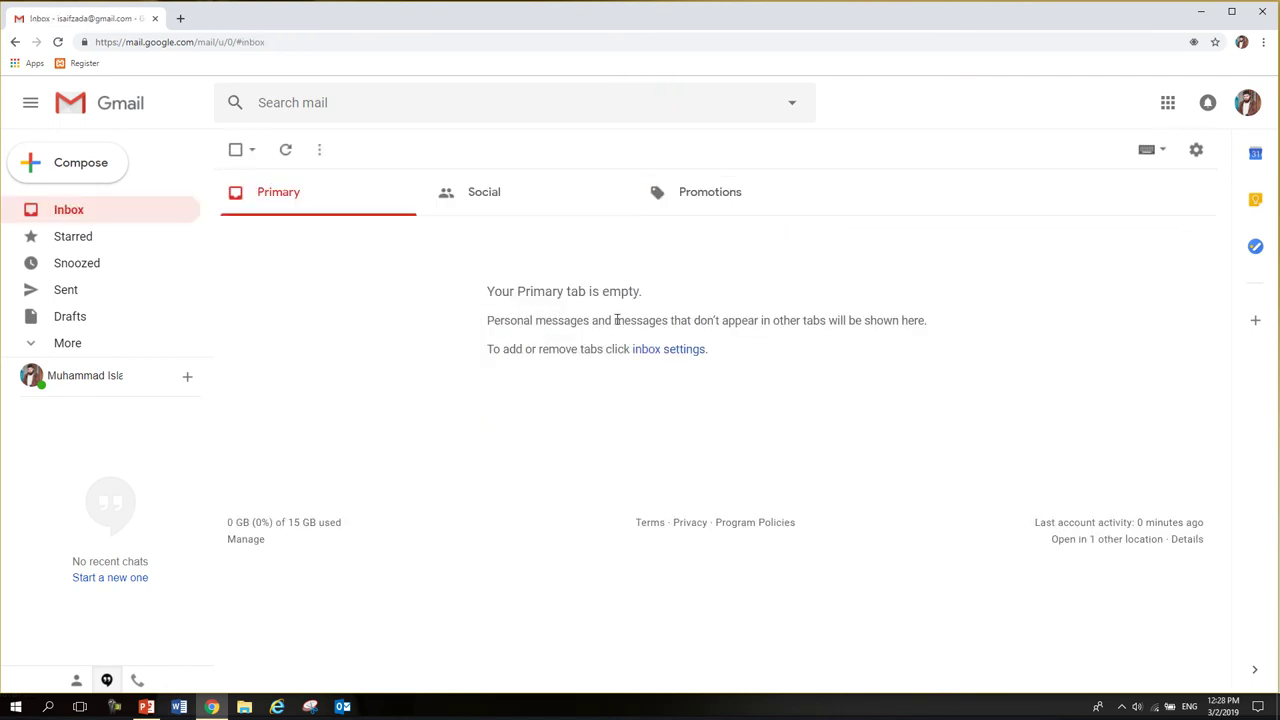
- Compose a new message and place the cursor in the body above the auto-inserted signature
{"action": "left_click", "coordinate": [82, 163]}
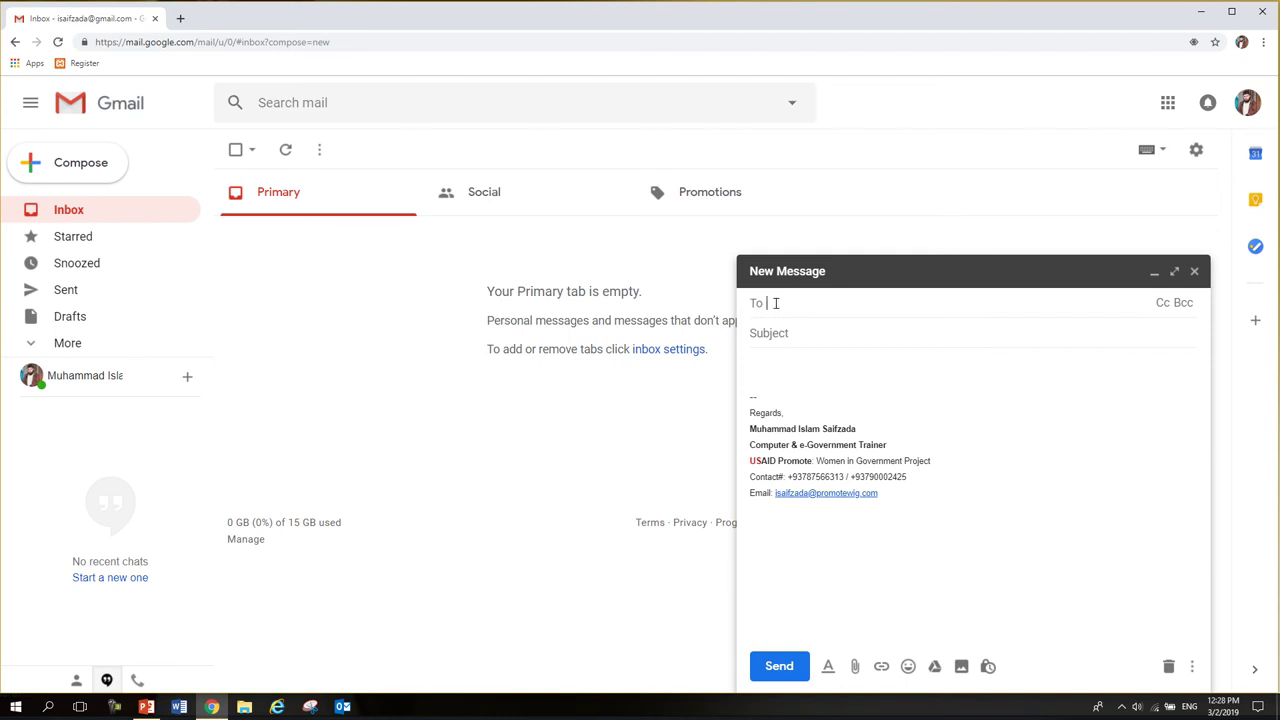
{"action": "left_click", "coordinate": [806, 330]}
{"action": "left_click", "coordinate": [772, 358]}
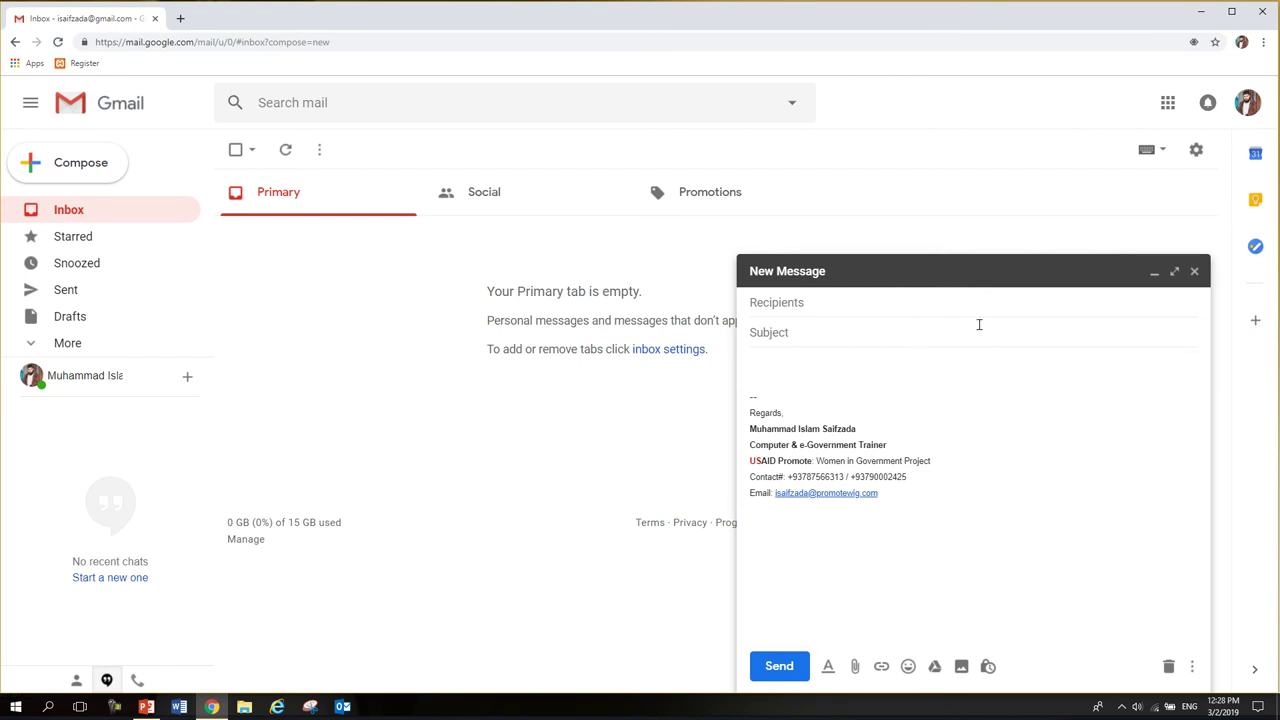
- Minimise Chrome to reveal the contact title card and underline its YouTube and Facebook labels
{"action": "left_click", "coordinate": [1201, 12]}
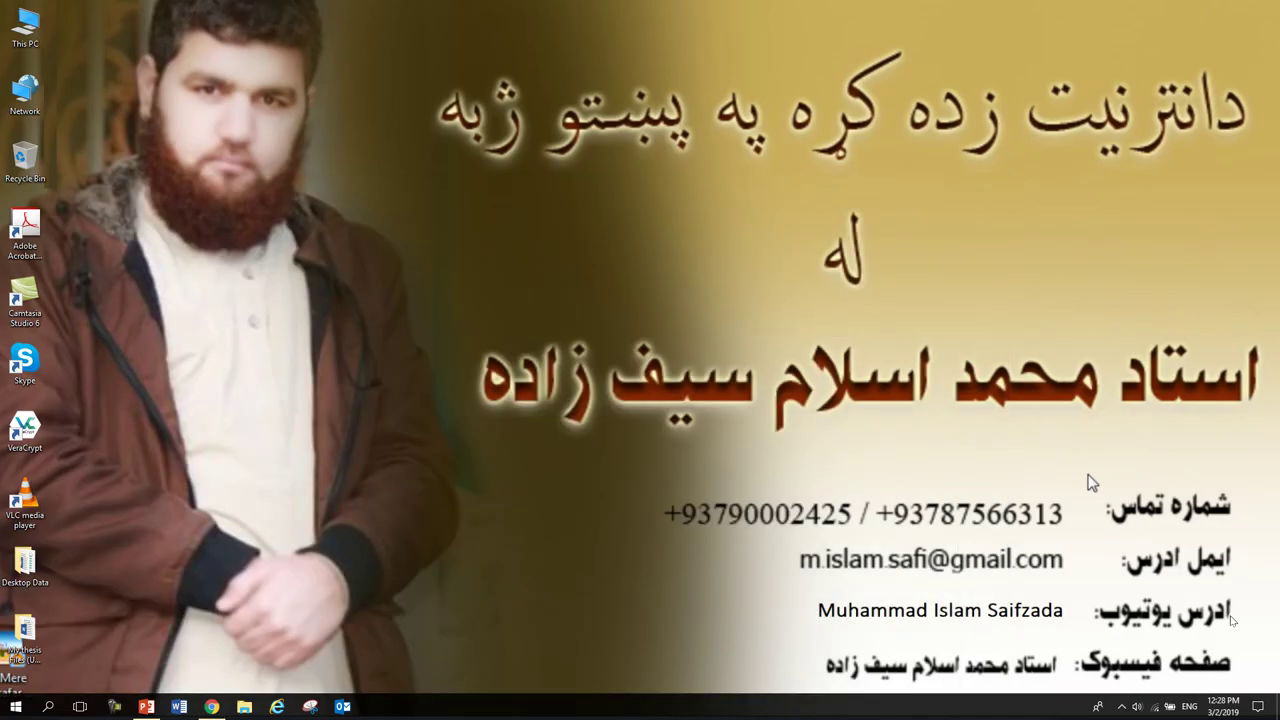
{"action": "left_click_drag", "start_coordinate": [1233, 618], "coordinate": [1111, 620]}
{"action": "left_click_drag", "start_coordinate": [818, 610], "coordinate": [1065, 624]}
{"action": "mouse_move", "coordinate": [1243, 663]}
{"action": "left_mouse_down"}
{"action": "mouse_move", "coordinate": [1113, 671]}
{"action": "mouse_move", "coordinate": [1240, 670]}
{"action": "left_mouse_up"}
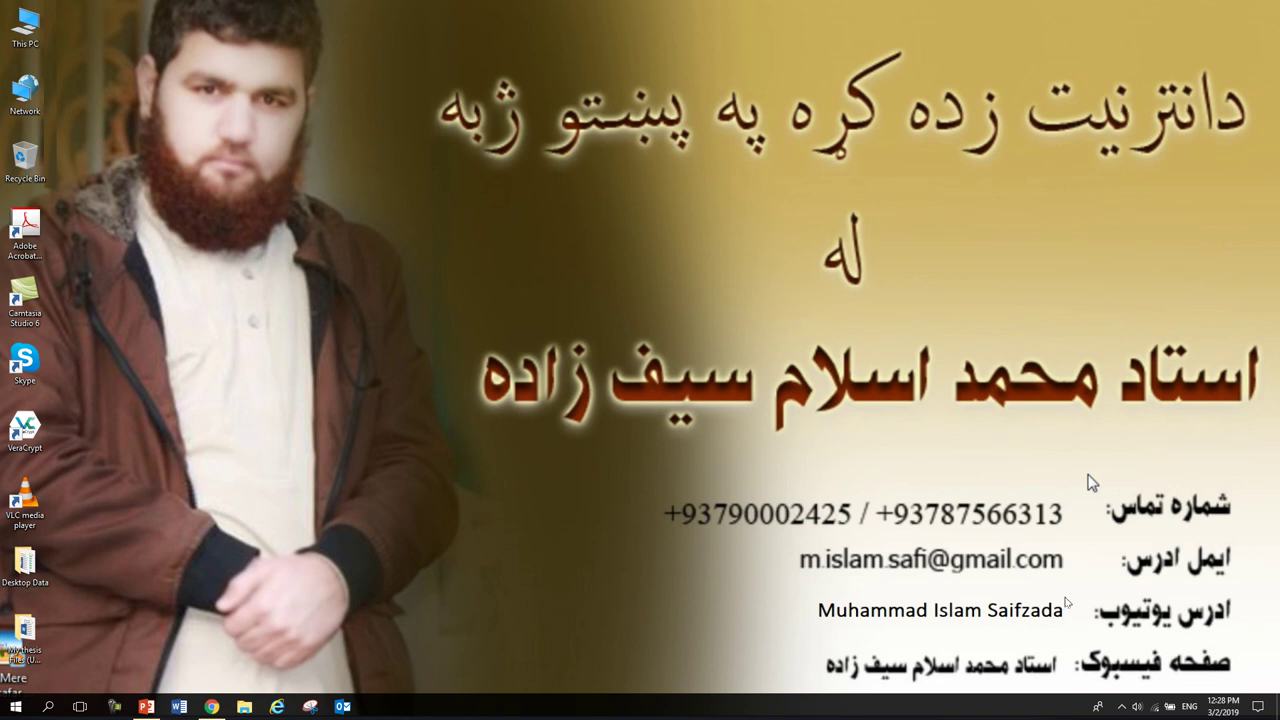